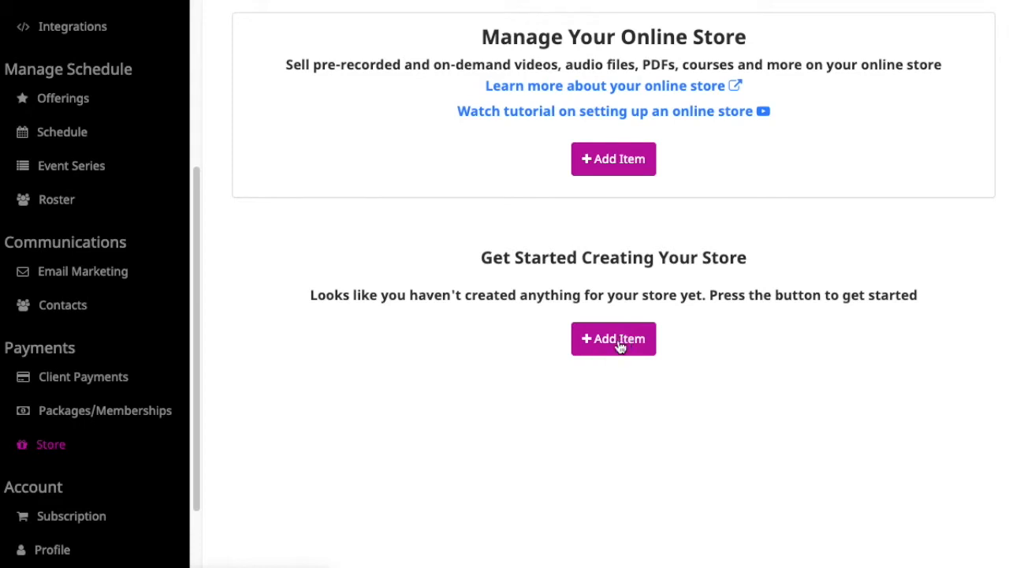
Open the Create a Store Item form from the empty Store page.
click(622, 343)
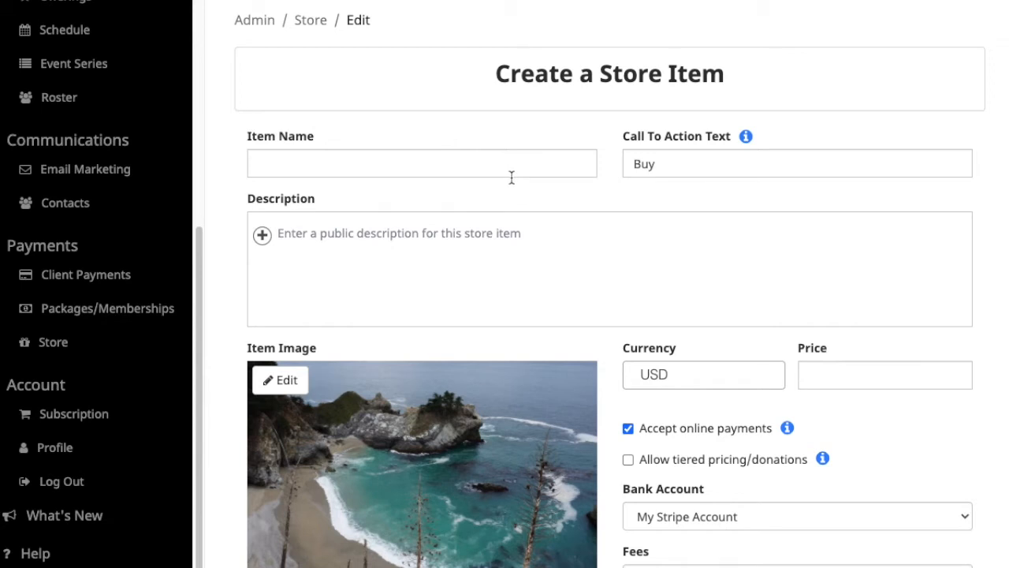
Name the store item 'My Videos'.
click(308, 167)
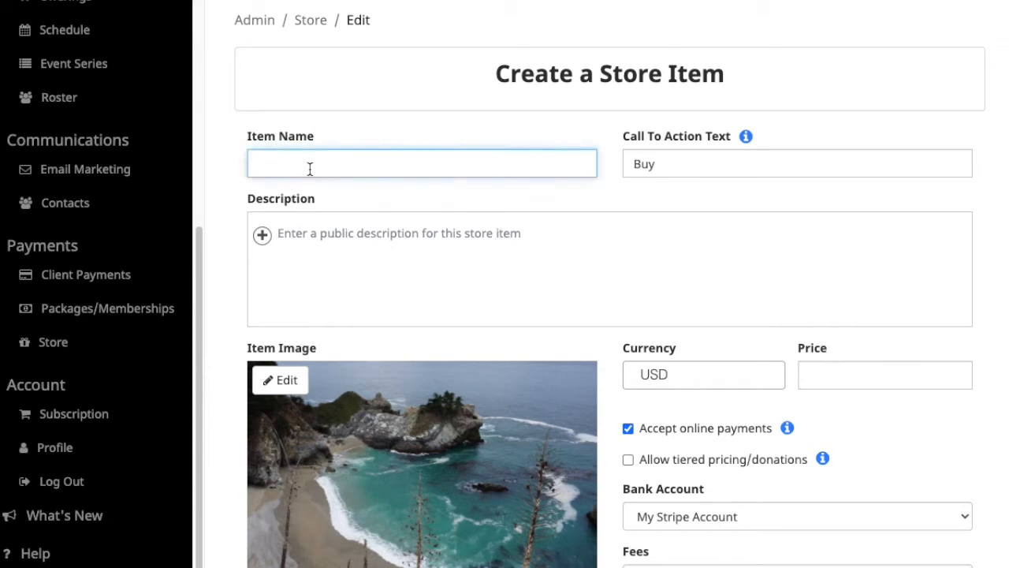
text(My Videos)
key(Tab)
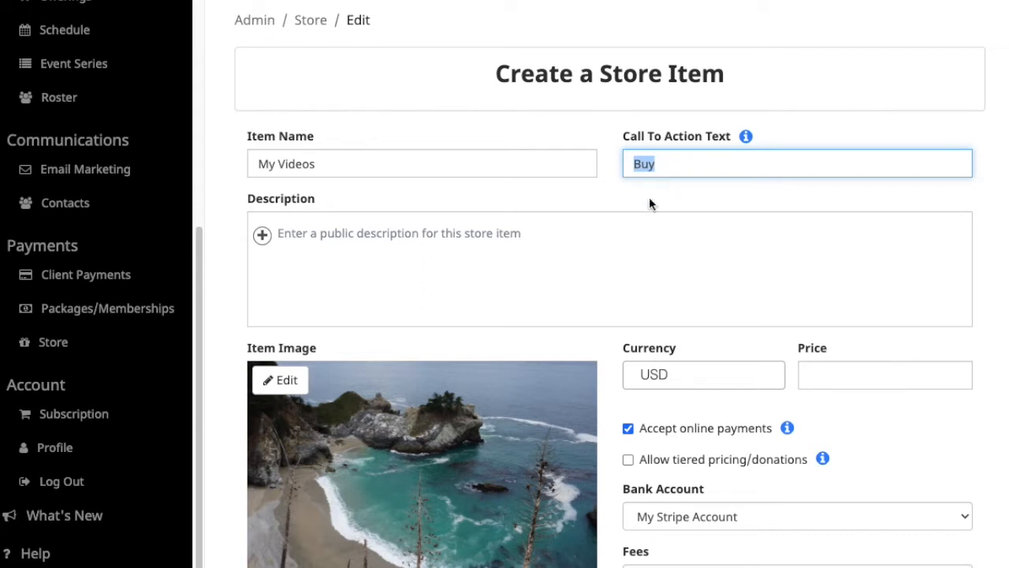
Write the description 'This is a library of my class videos.'.
click(439, 242)
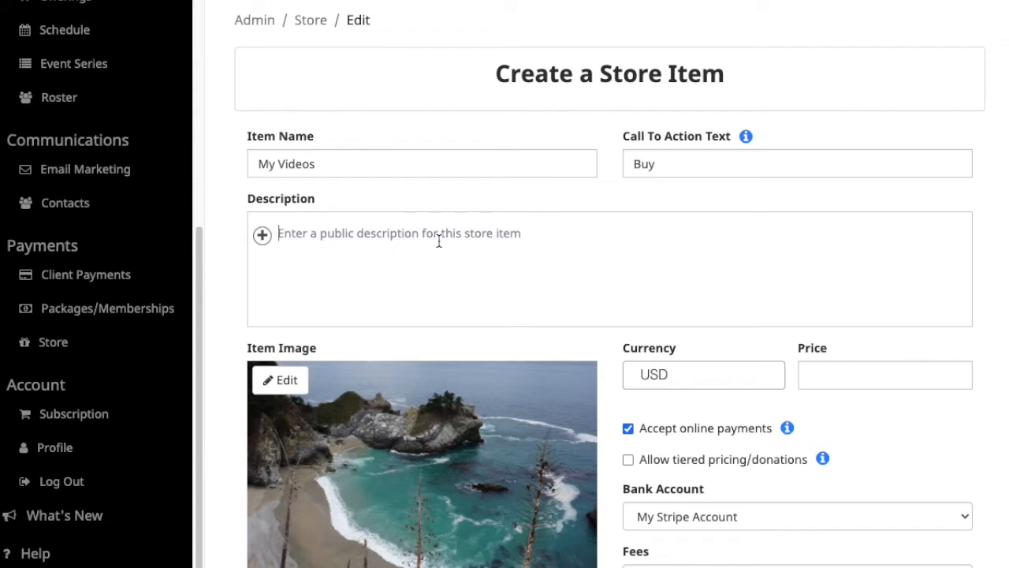
text(This)
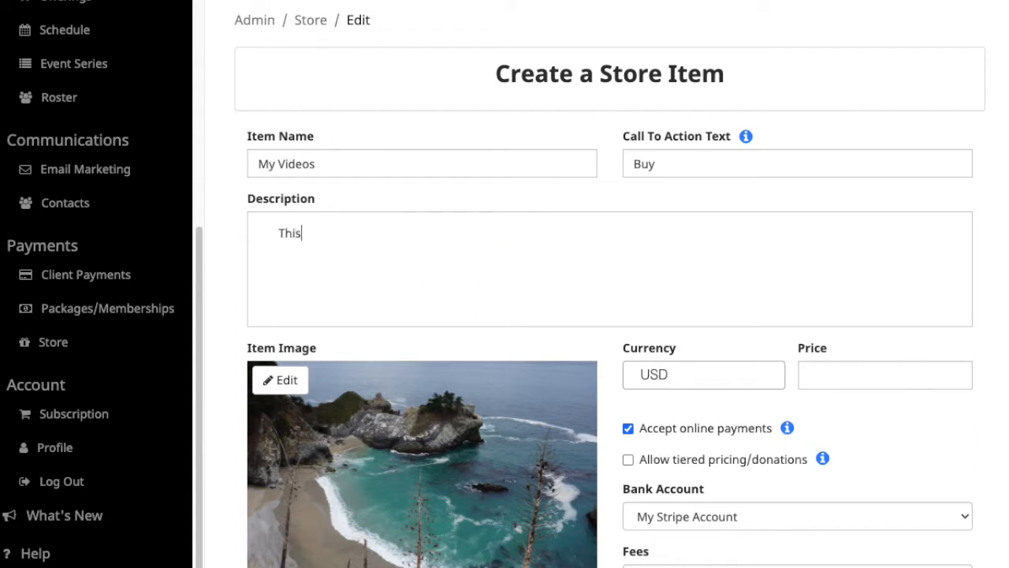
text( is a library of my class videos.)
key(Return)
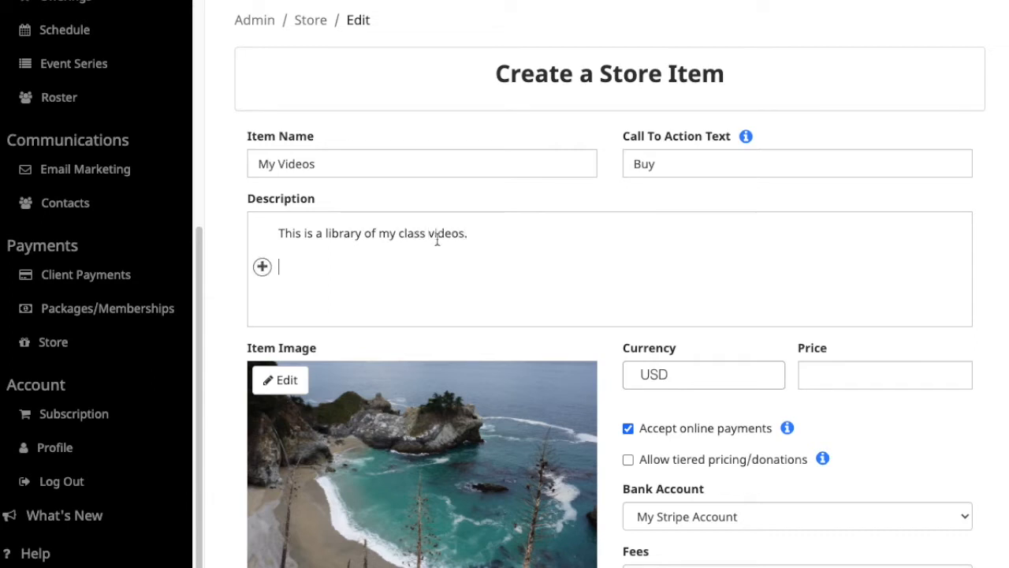
click(261, 266)
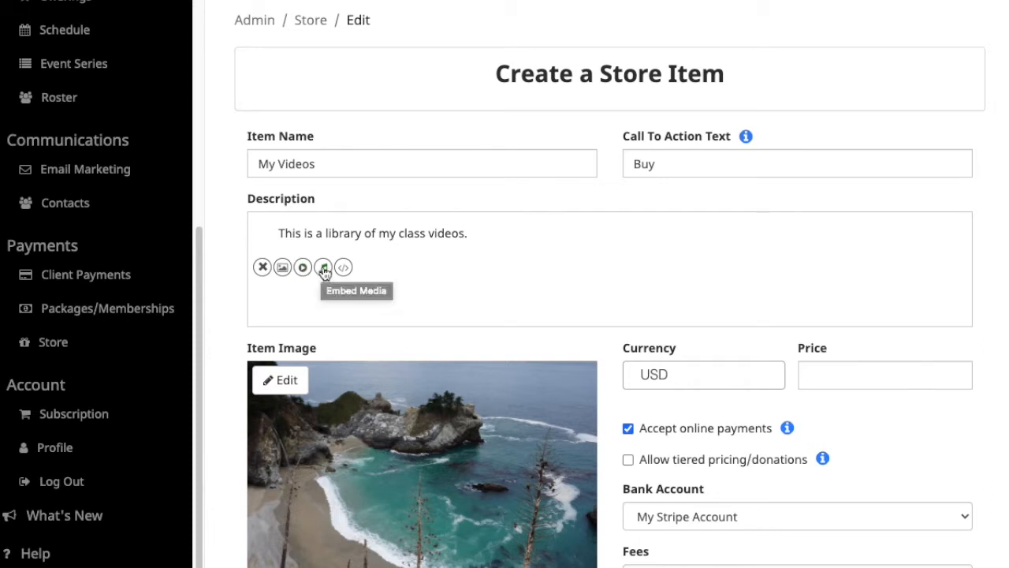
click(263, 268)
double_click(351, 234)
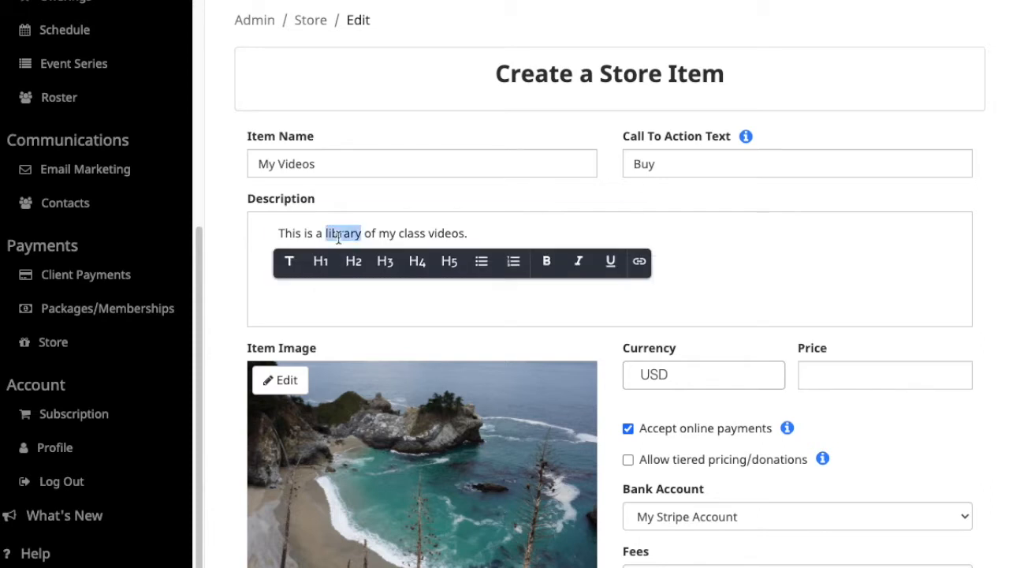
click(338, 234)
click(346, 264)
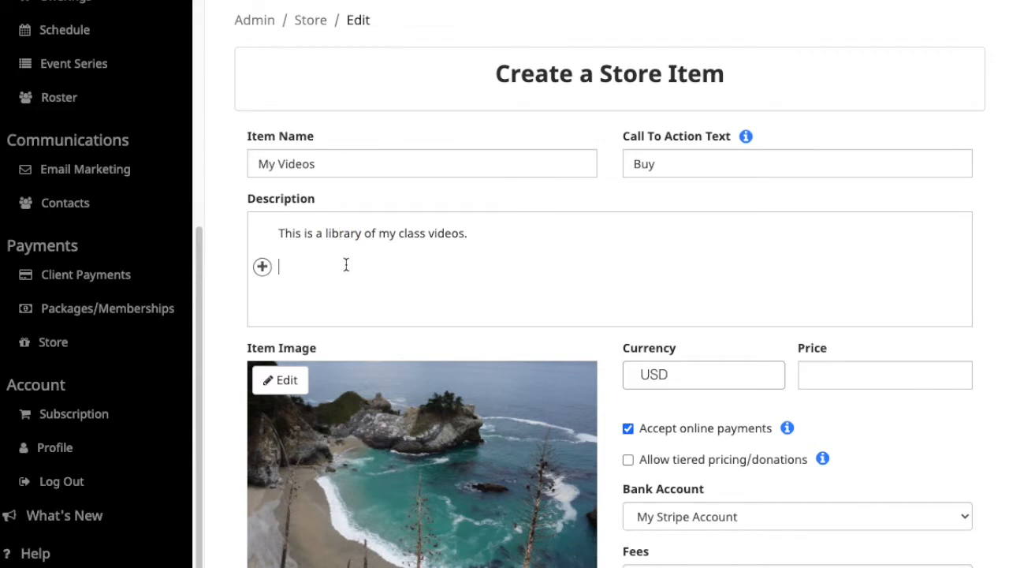
click(830, 369)
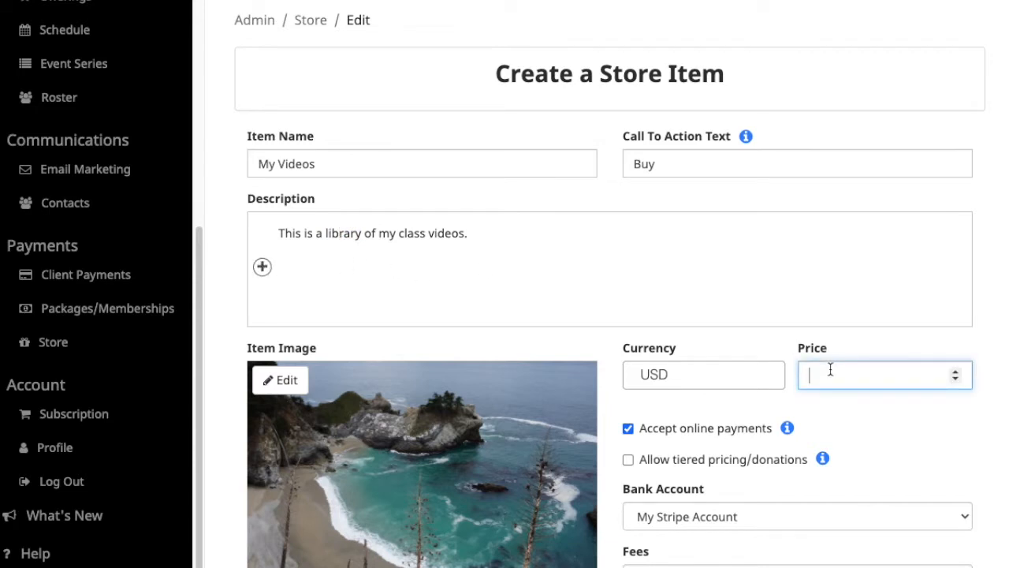
Set the price to 150, giving a $152.85 client total with passed-on fees.
text(152)
scroll(739, 410, down, 1)
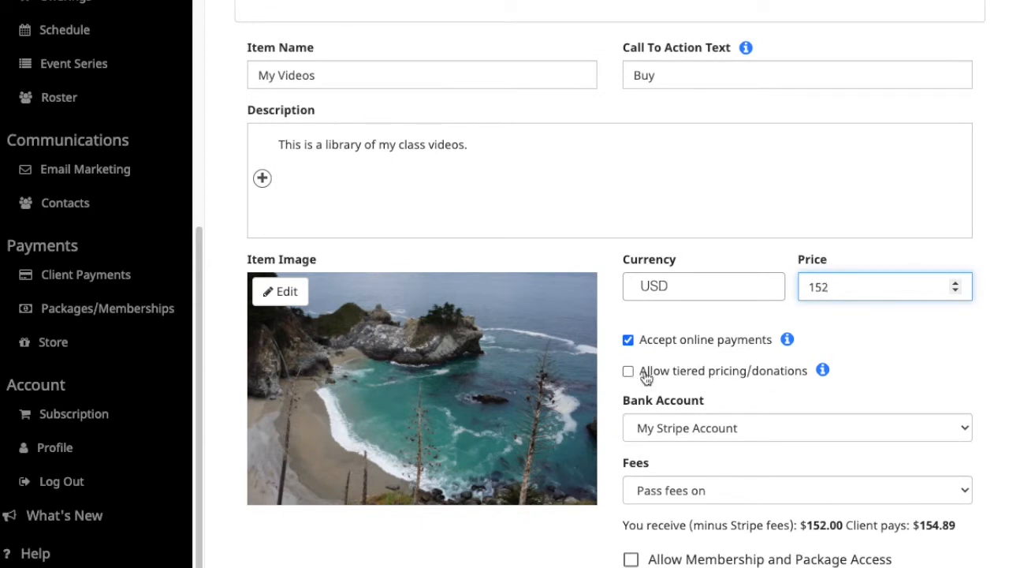
scroll(754, 392, down, 1)
key(BackSpace)
text(0)
scroll(898, 370, down, 1)
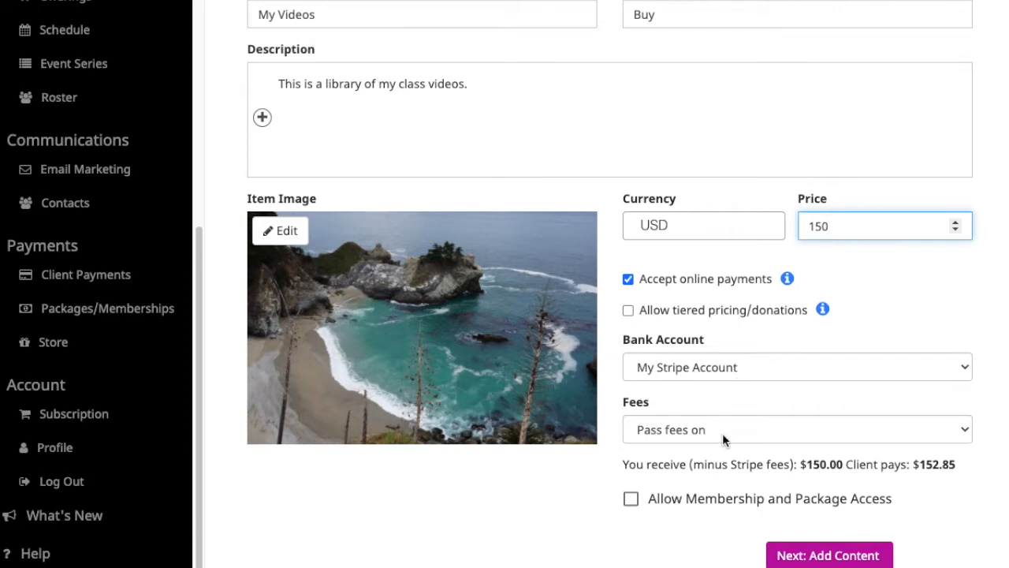
Limit access to 90-Day Membership and Everything Pack holders, then save the item.
click(631, 499)
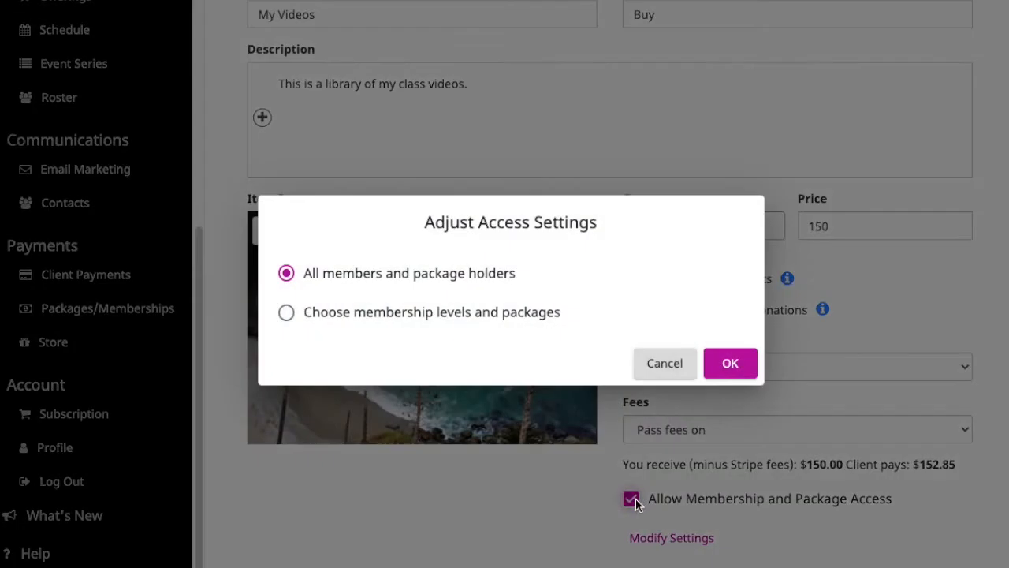
click(421, 313)
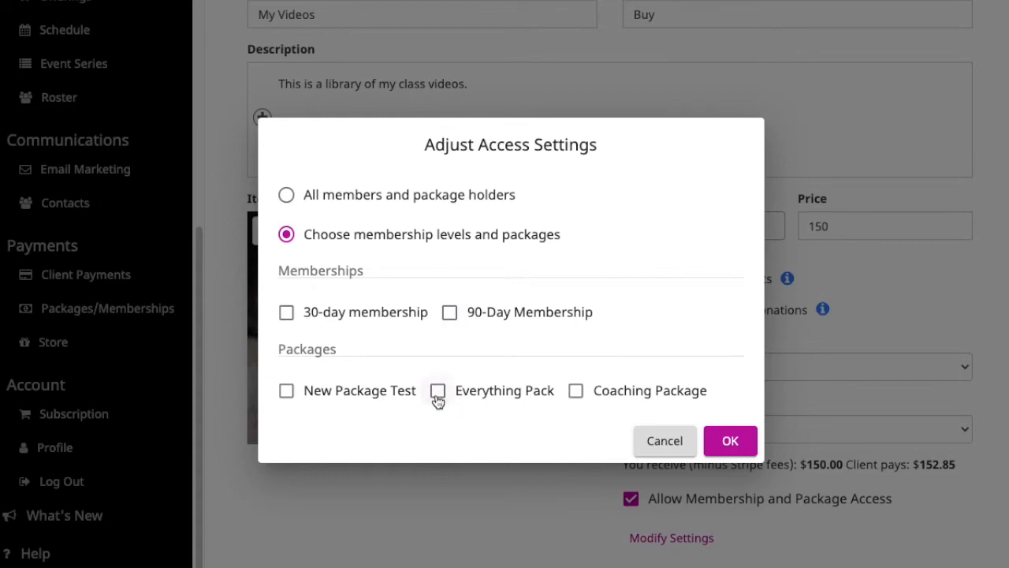
click(655, 439)
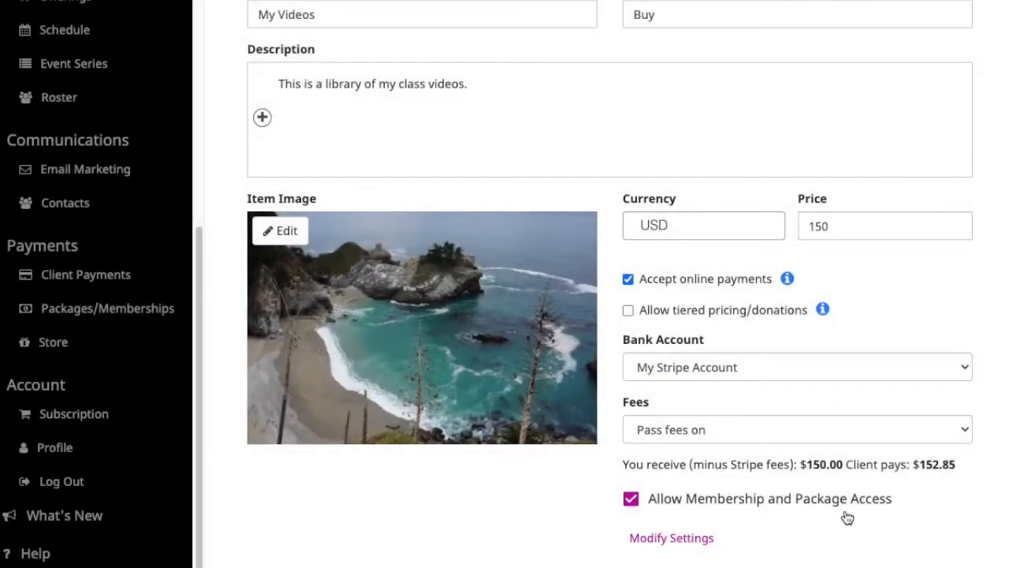
scroll(847, 516, down, 1)
click(669, 509)
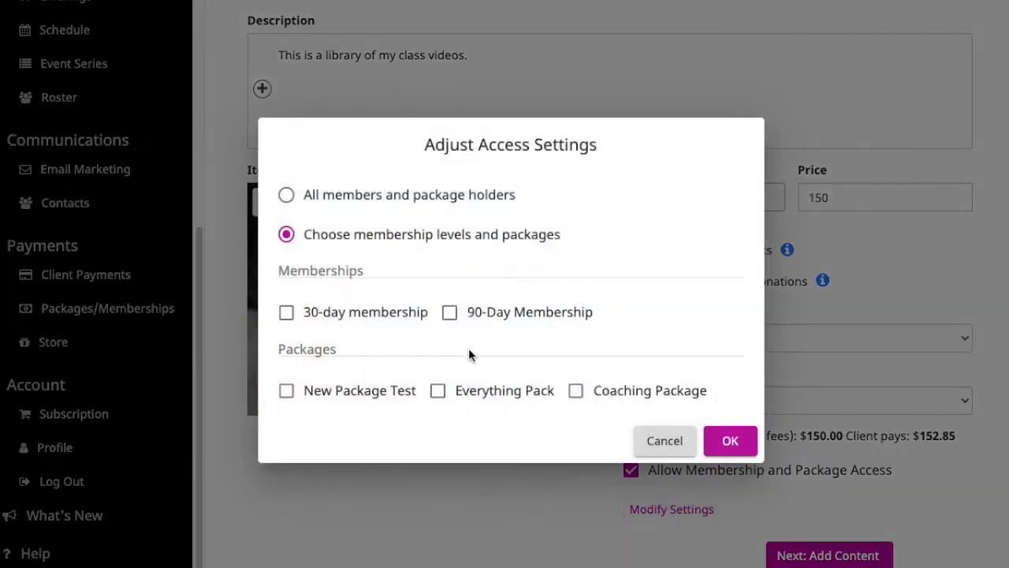
click(450, 313)
click(439, 391)
click(739, 447)
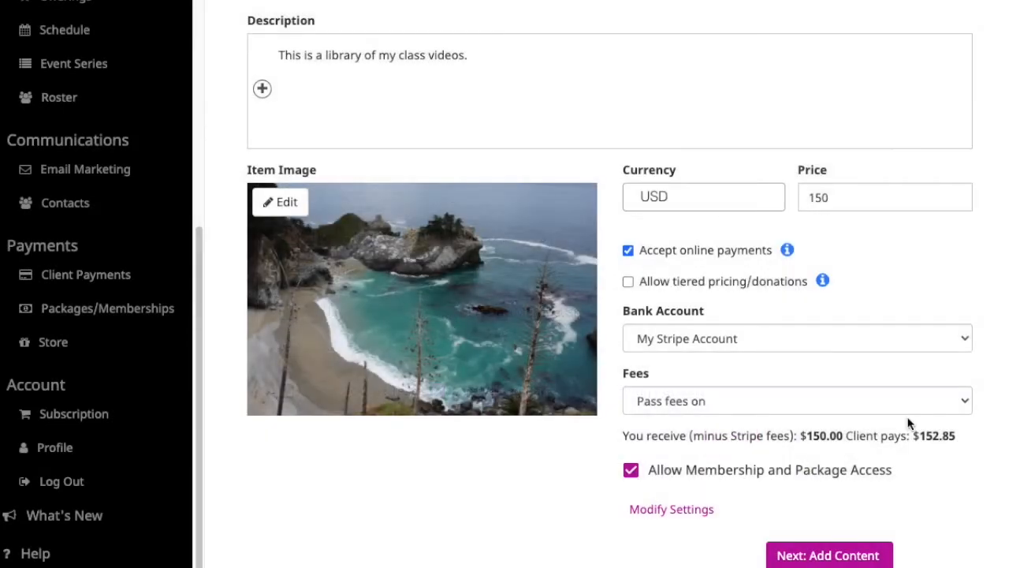
click(840, 557)
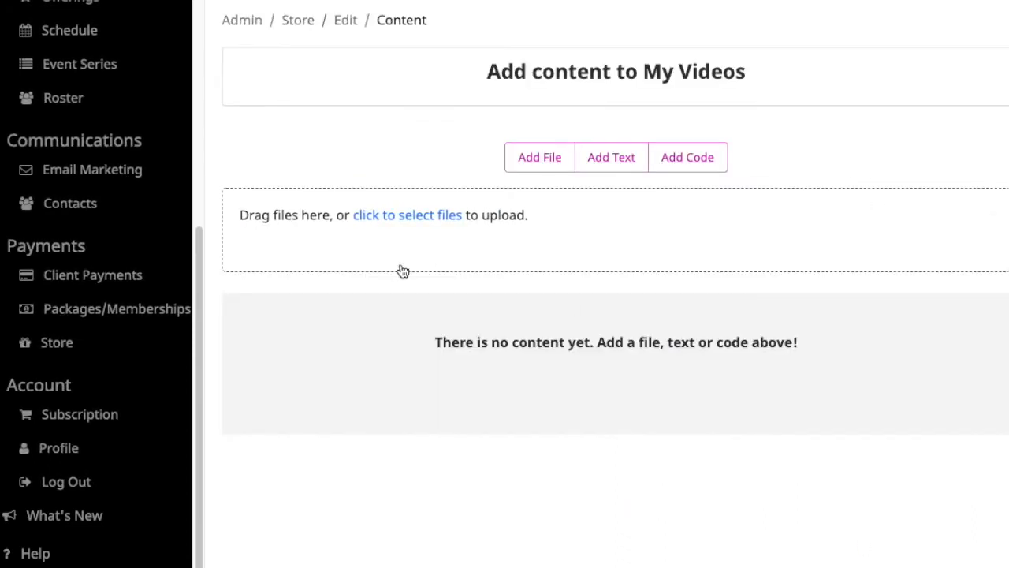
Upload Overview - OfferingTree.mp4 from the Desktop as the first content.
click(392, 219)
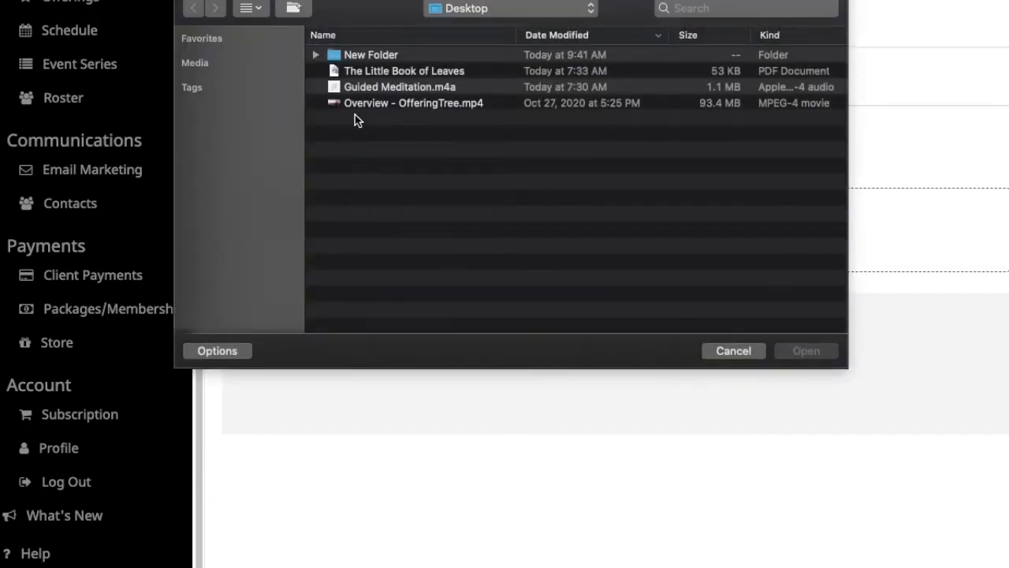
click(381, 106)
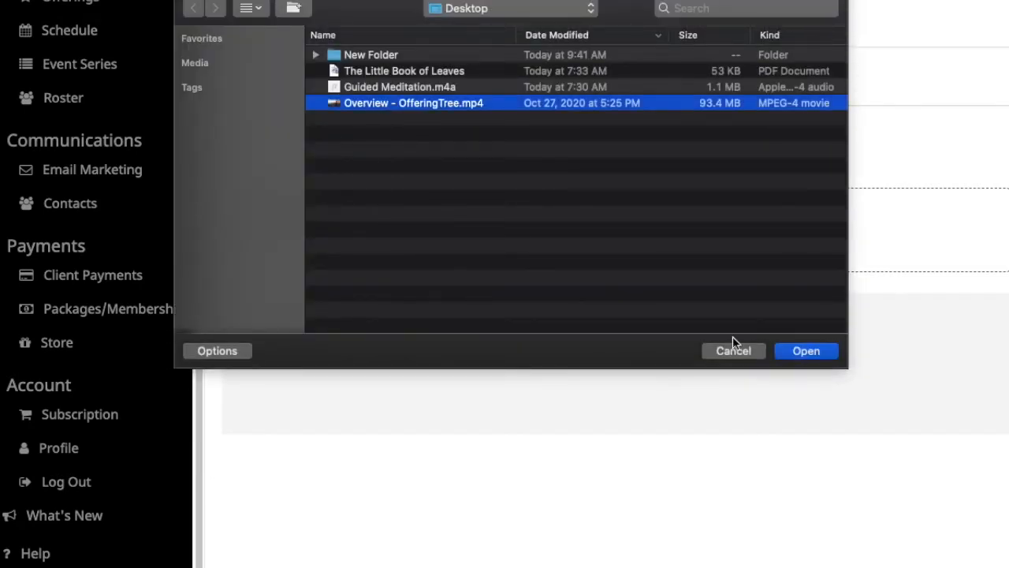
click(822, 351)
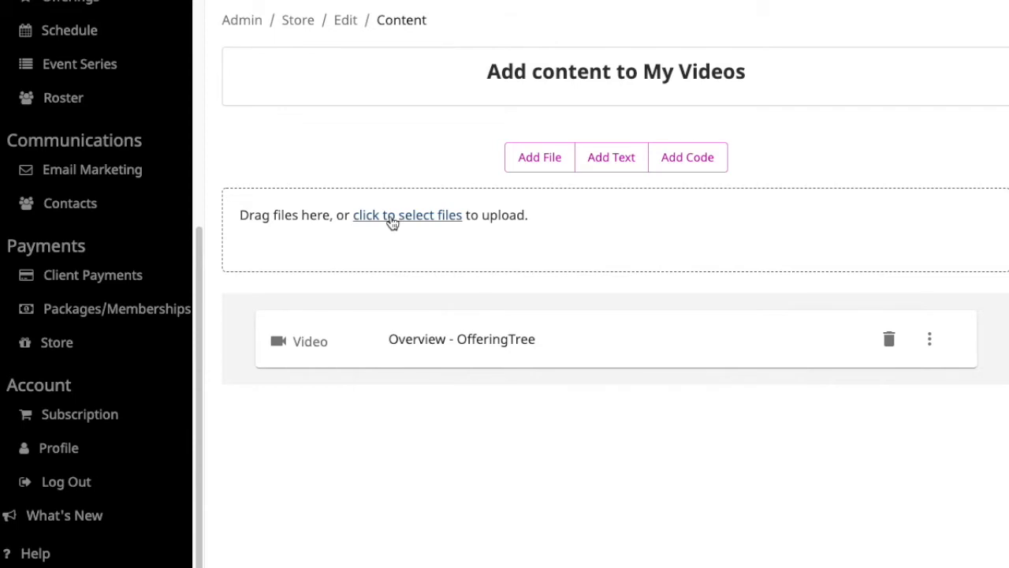
Wait for the Overview - OfferingTree video upload to finish, then scroll the sidebar up.
drag(202, 267, 216, 56)
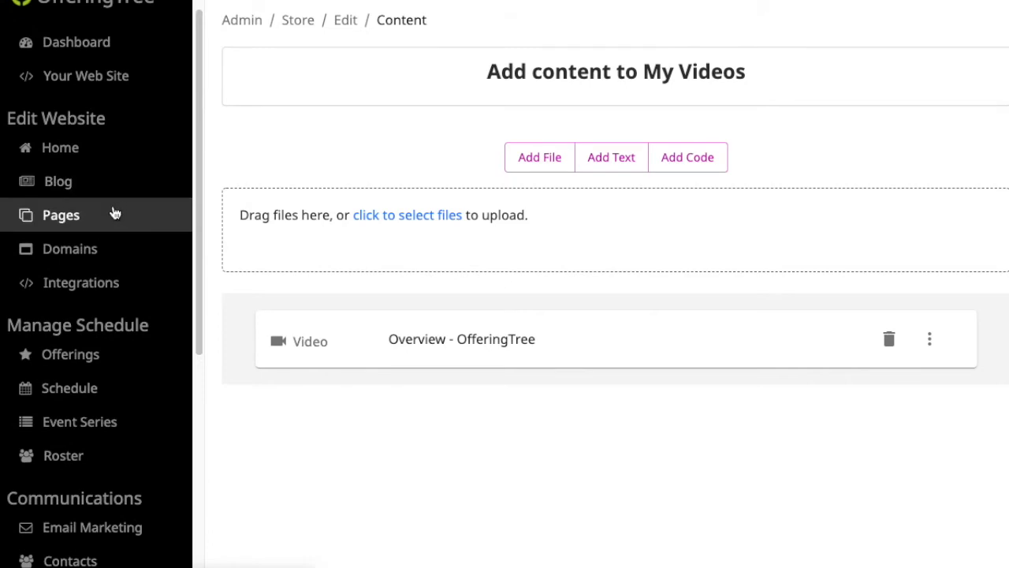
Make sure the Store page is published in the site's pages list.
click(76, 216)
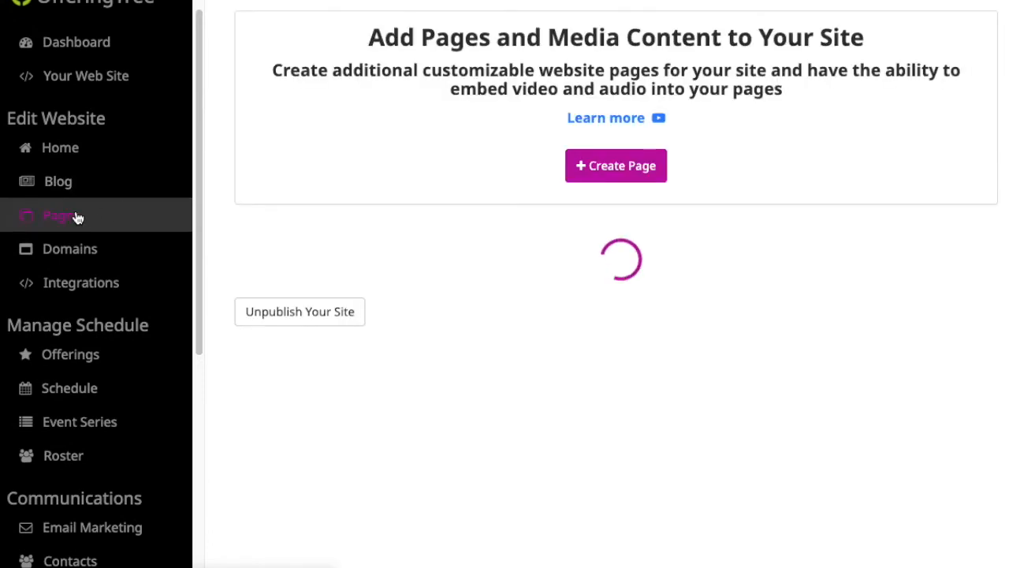
click(536, 349)
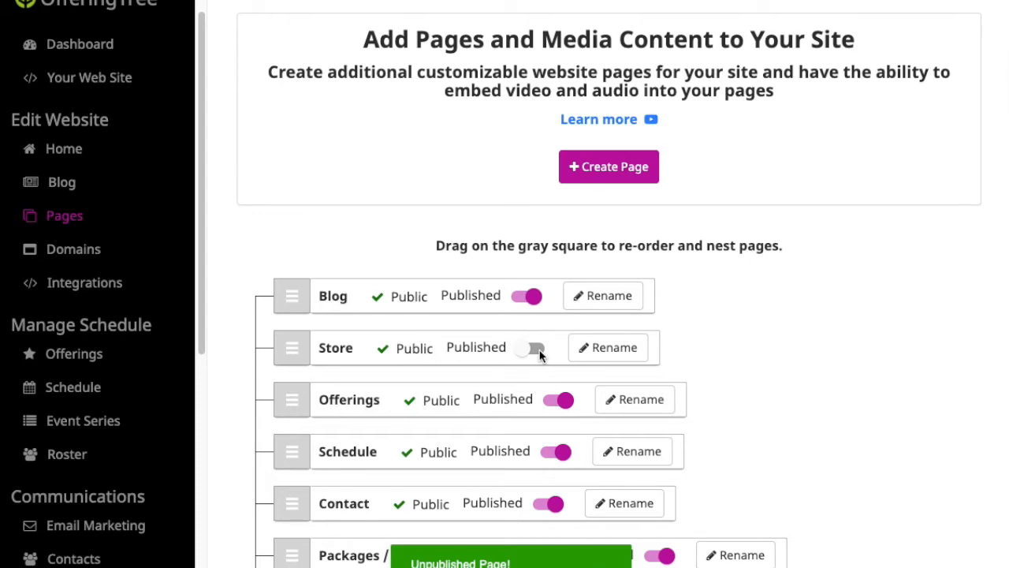
click(538, 351)
click(716, 156)
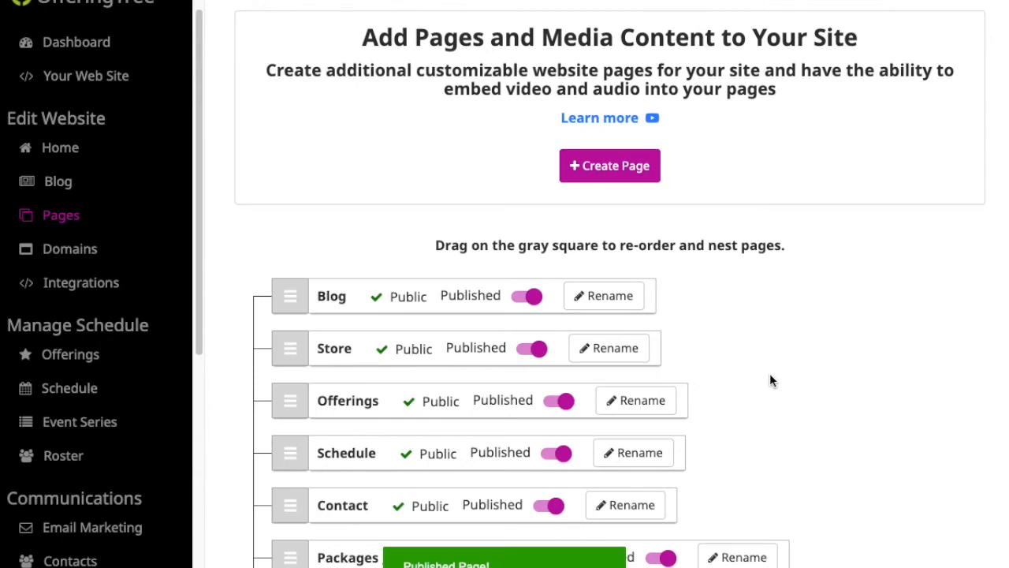
Move Store to second place after Blog and view the live website.
scroll(770, 380, down, 3)
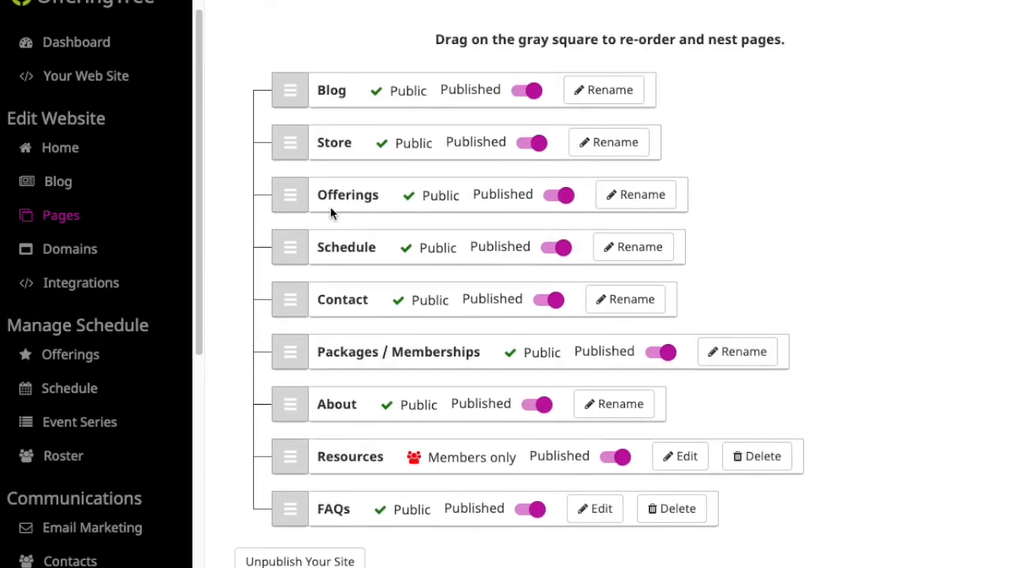
mouse_move(292, 142)
mouse_down()
mouse_move(333, 465)
mouse_move(304, 142)
mouse_move(288, 331)
mouse_move(295, 150)
mouse_move(313, 244)
mouse_move(300, 131)
mouse_move(313, 256)
mouse_move(302, 156)
mouse_up()
scroll(830, 175, up, 2)
scroll(833, 181, up, 2)
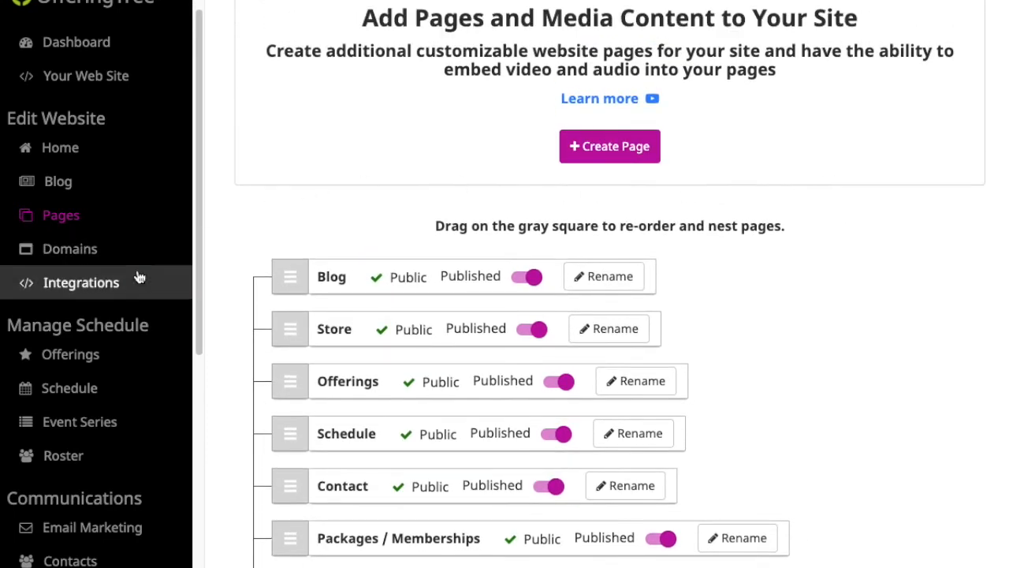
click(108, 81)
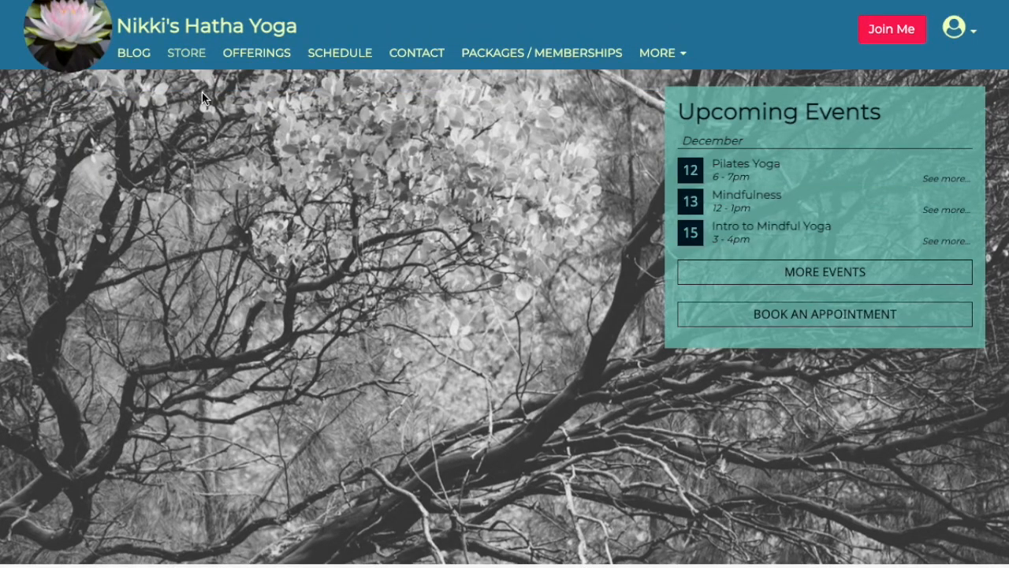
Open My Videos from the live store and review its description and Overview - OfferingTree video.
click(190, 55)
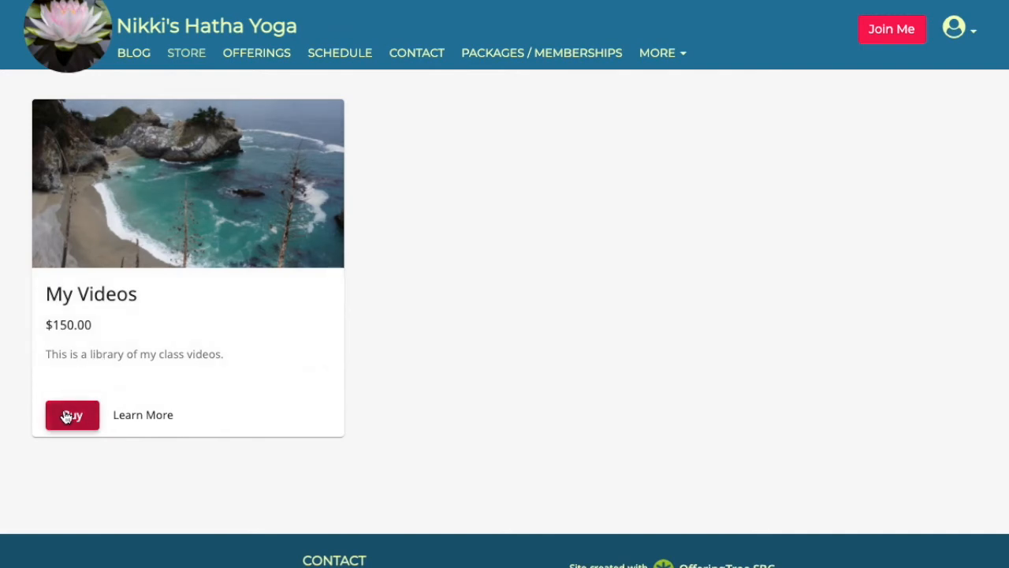
click(149, 415)
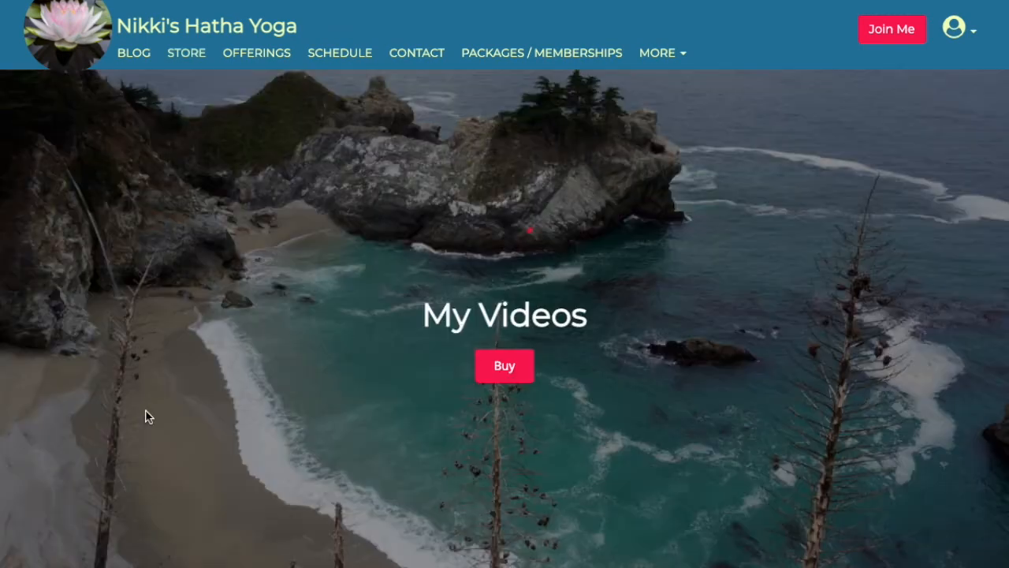
scroll(513, 339, down, 4)
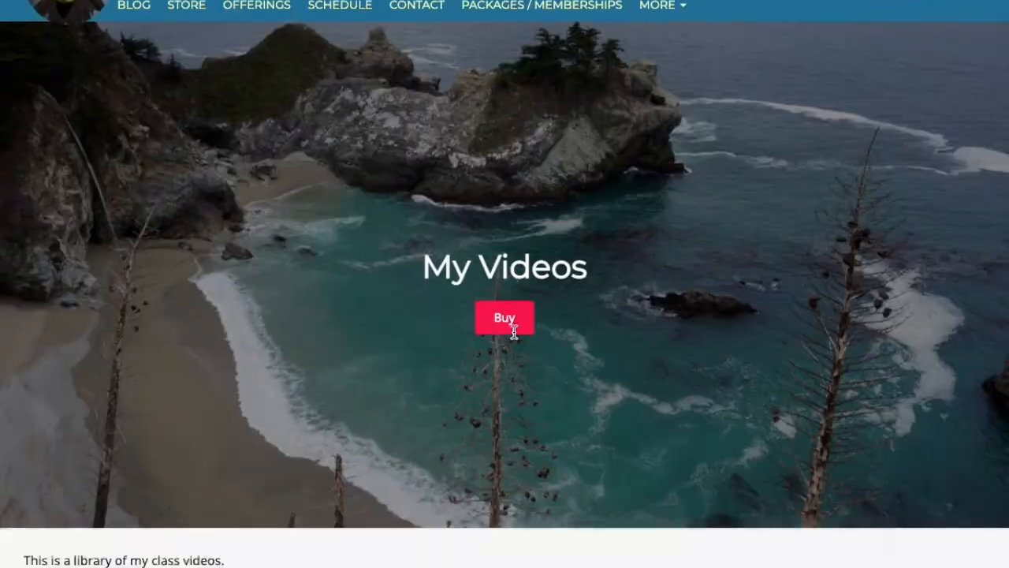
scroll(512, 339, down, 3)
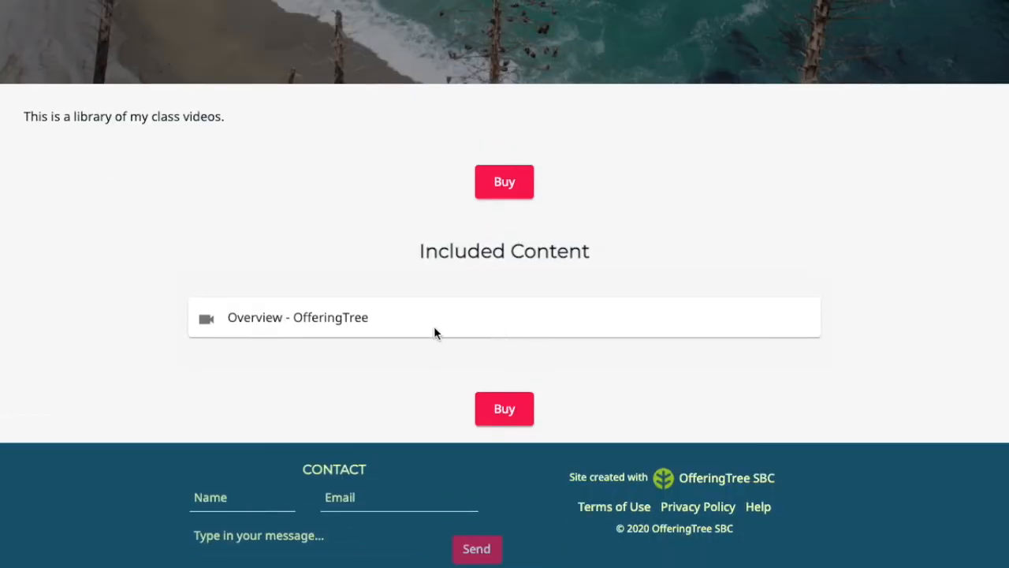
drag(386, 327, 233, 316)
triple_click(298, 320)
triple_click(298, 321)
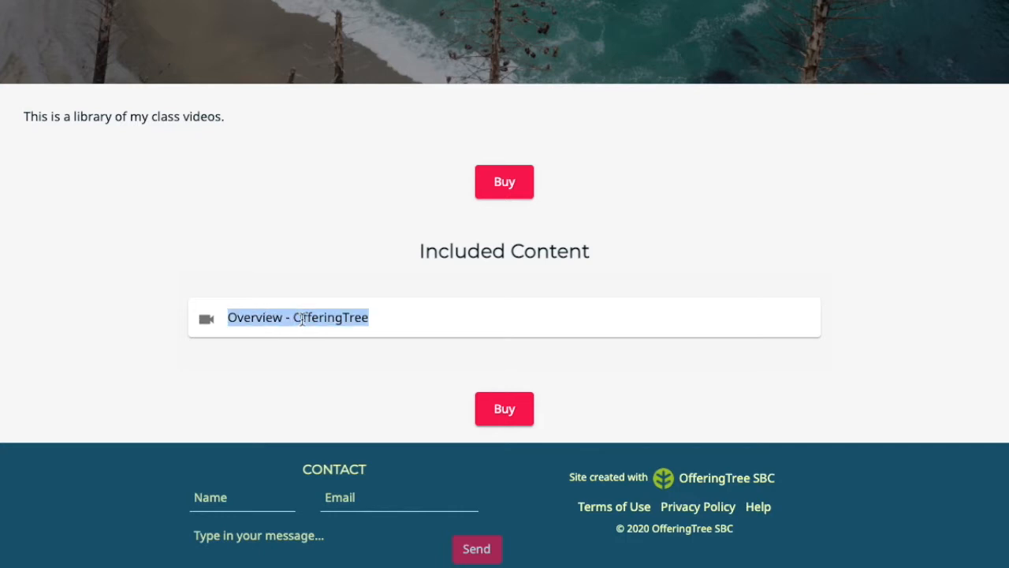
scroll(342, 309, up, 1)
drag(369, 369, 355, 369)
scroll(266, 315, up, 1)
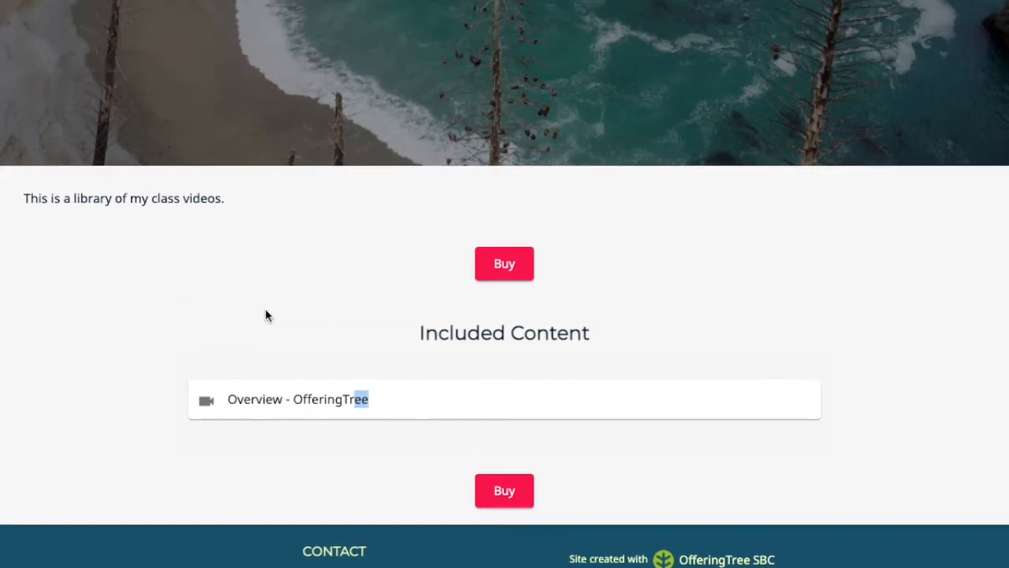
drag(225, 198, 37, 197)
triple_click(84, 193)
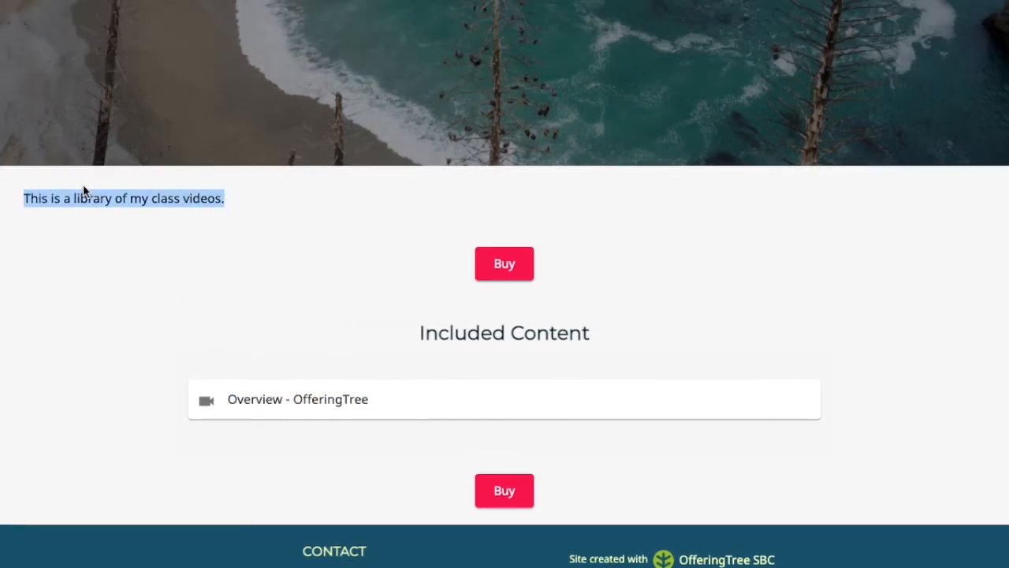
scroll(316, 264, up, 5)
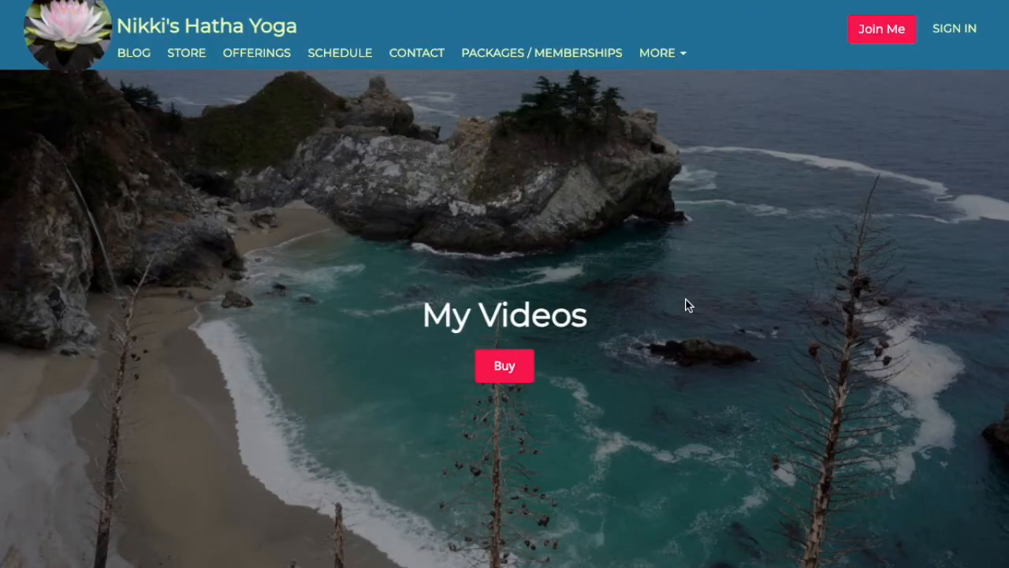
Start buying My Videos and enter and confirm the buyer's email address.
click(499, 366)
click(337, 172)
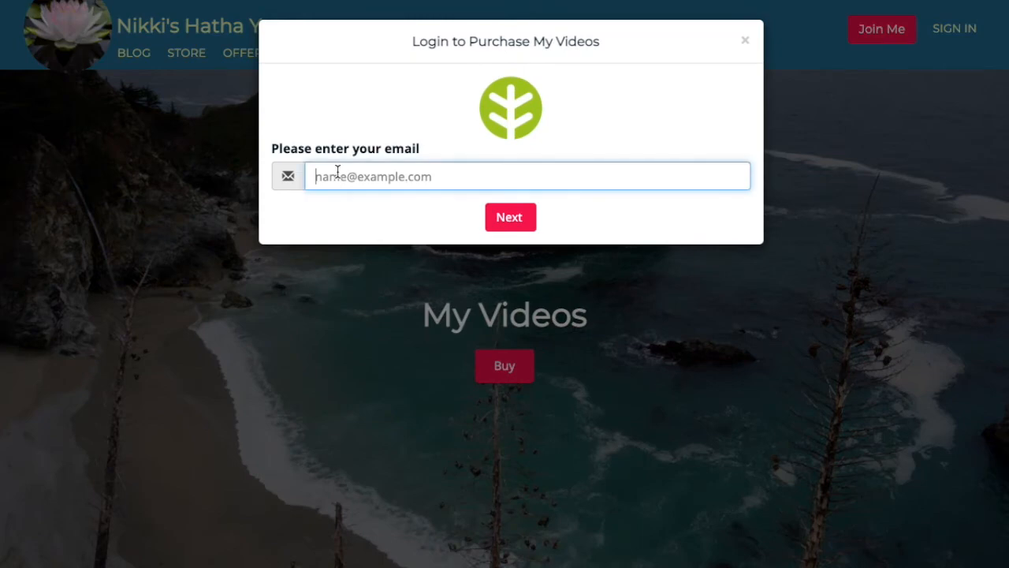
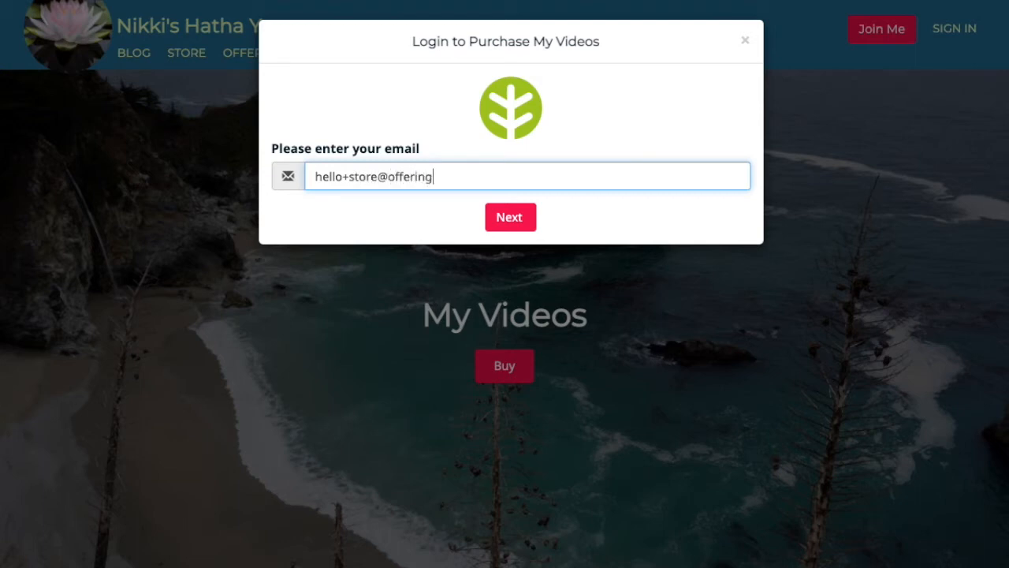
click(379, 176)
text(10)
key(ctrl+a)
key(ctrl+c)
click(505, 216)
click(367, 255)
key(ctrl+v)
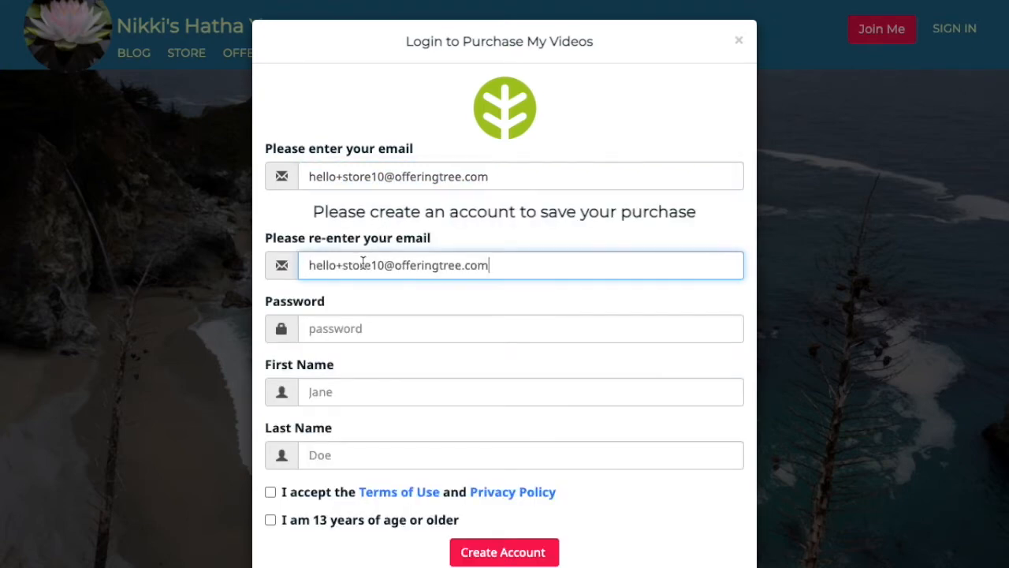
scroll(402, 271, down, 1)
Create the student account with a password, first and last name, and both consent boxes ticked.
click(407, 309)
text(********)
key(Tab)
text(Hello)
key(Tab)
text(Store)
key(Tab)
key(space)
key(Tab)
key(space)
click(527, 535)
Enter the buyer's name on the checkout form.
click(382, 118)
text(Hellow)
key(BackSpace)
text(Store)
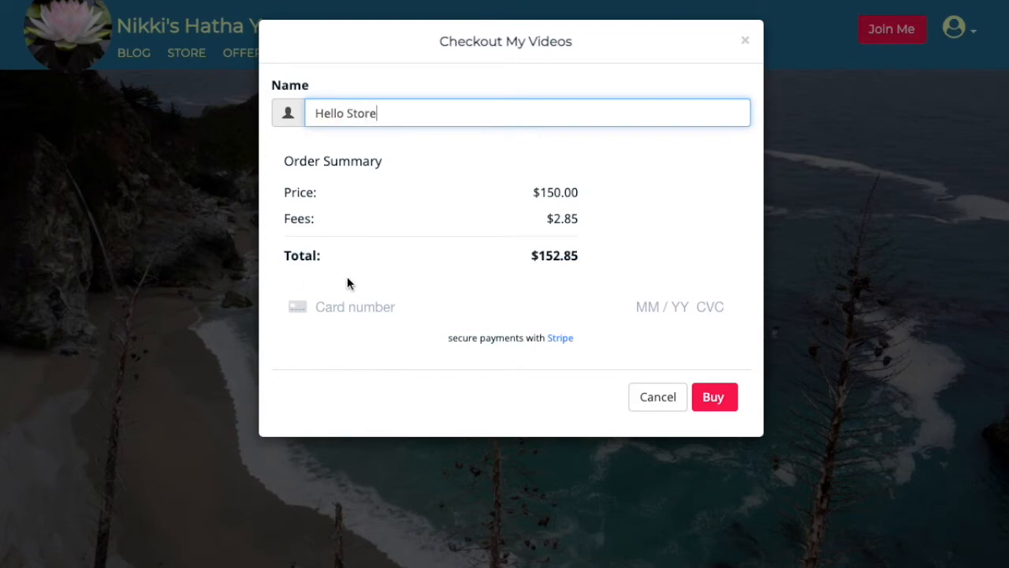
Enter test card details and pay the $152.85 for My Videos.
click(357, 305)
text(4111 )
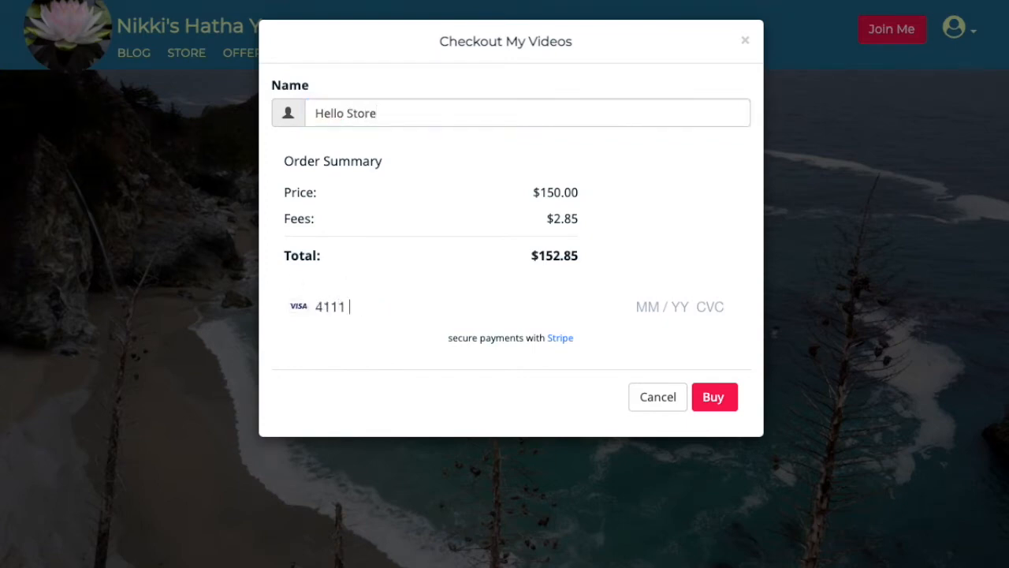
text(1111 1111 1111 12 / 22 345 95959)
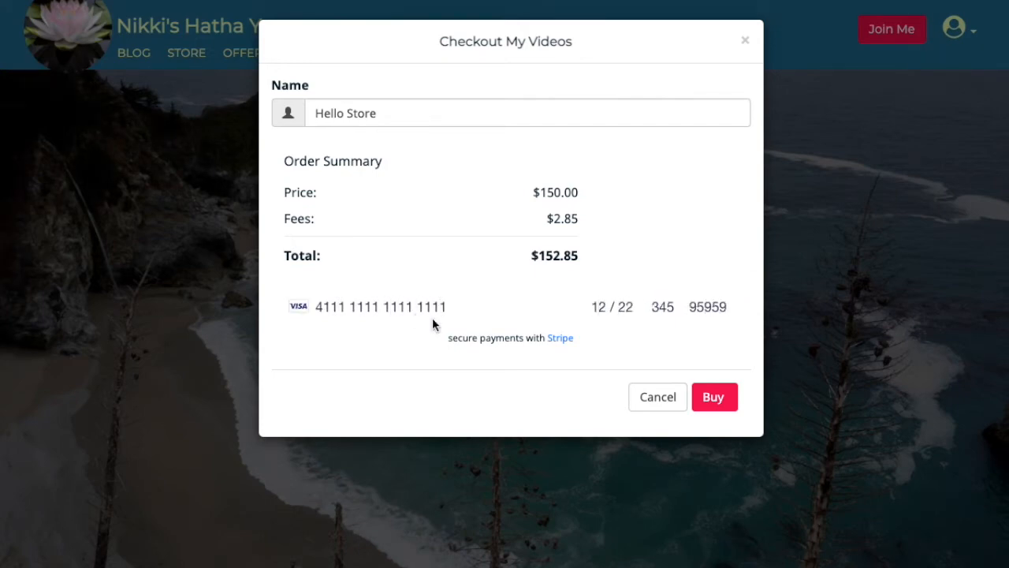
click(715, 395)
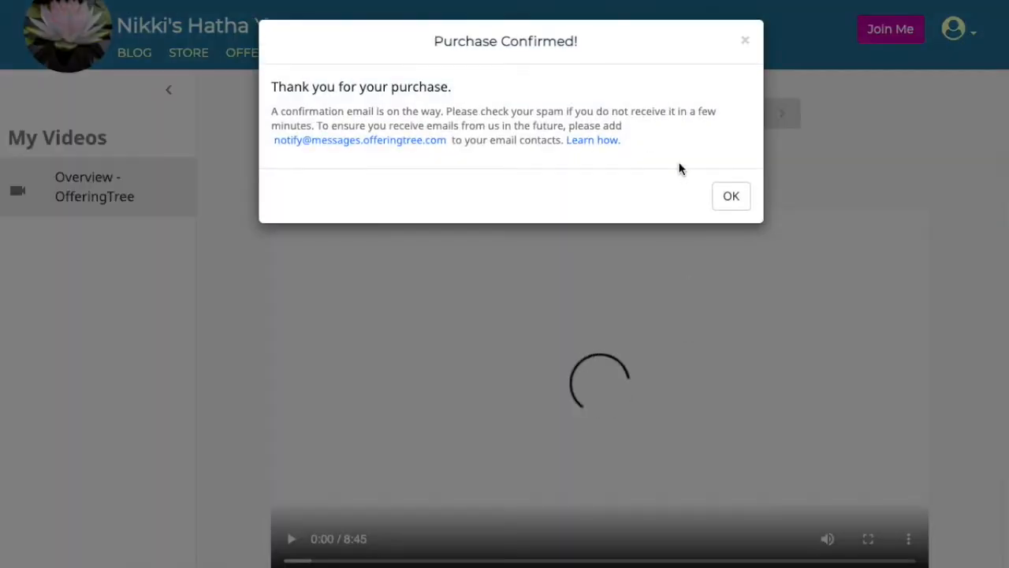
Dismiss the Purchase Confirmed message, then play and pause the purchased Overview video.
click(732, 196)
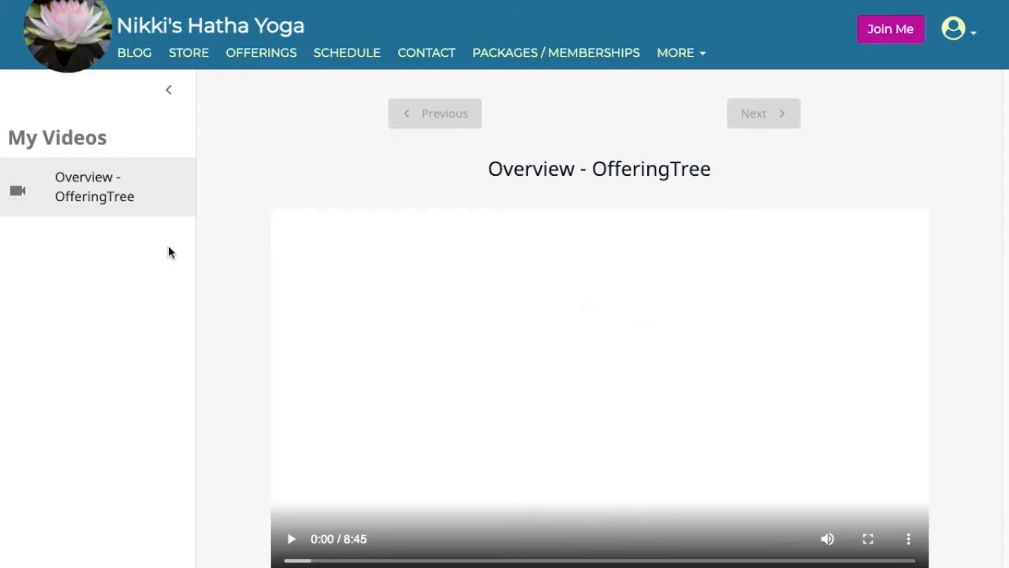
scroll(448, 430, down, 2)
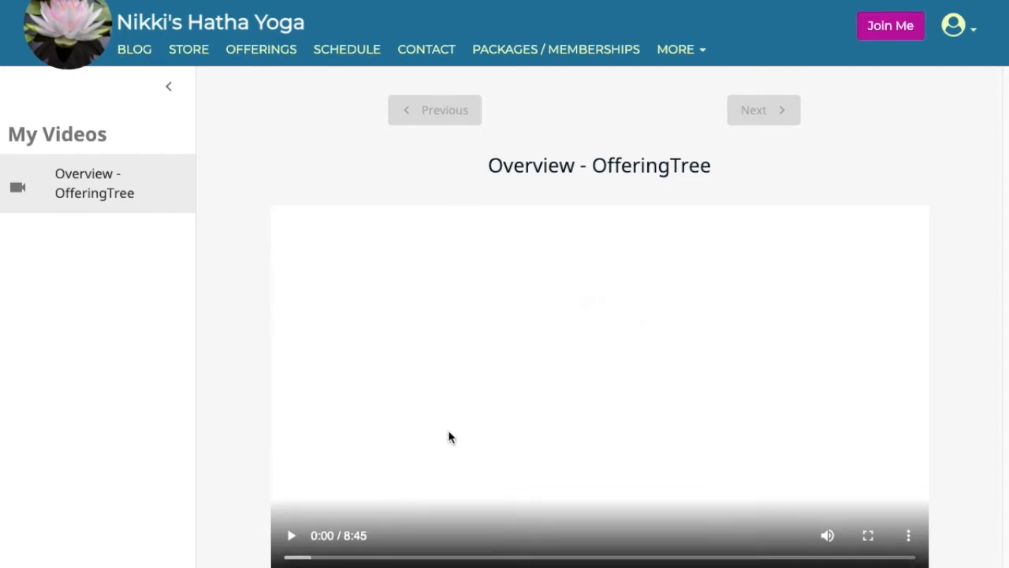
scroll(447, 438, up, 2)
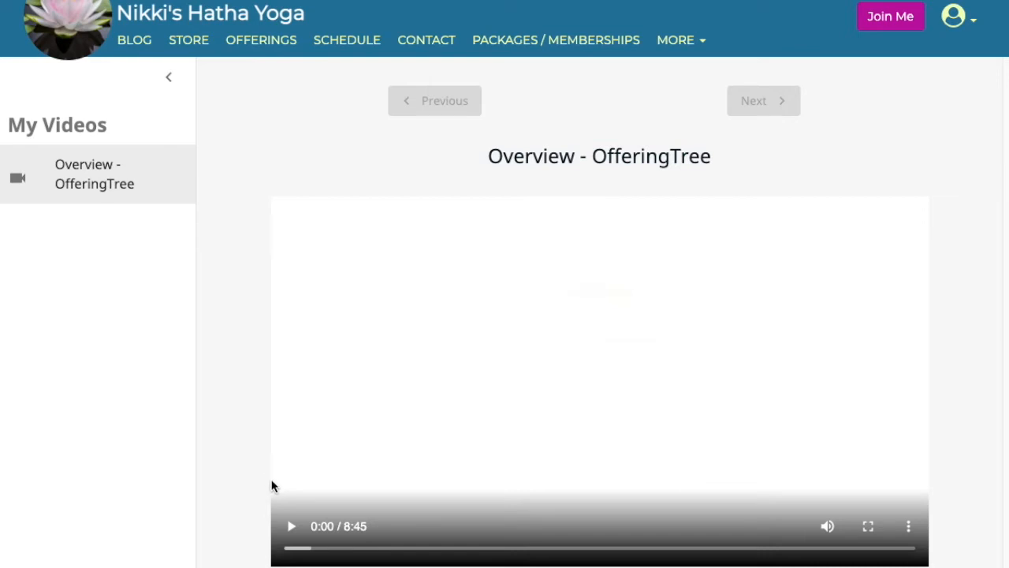
click(300, 528)
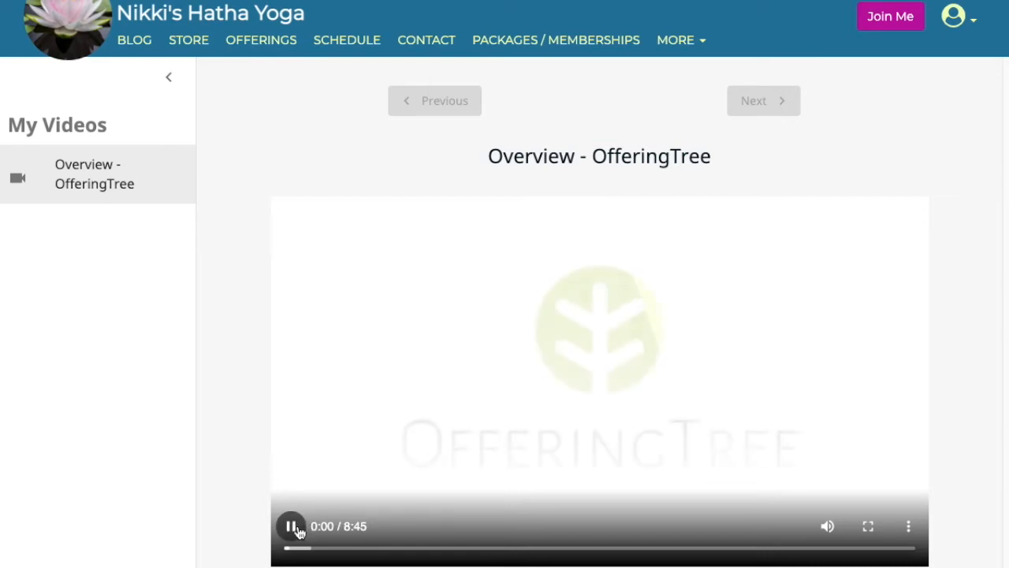
click(292, 526)
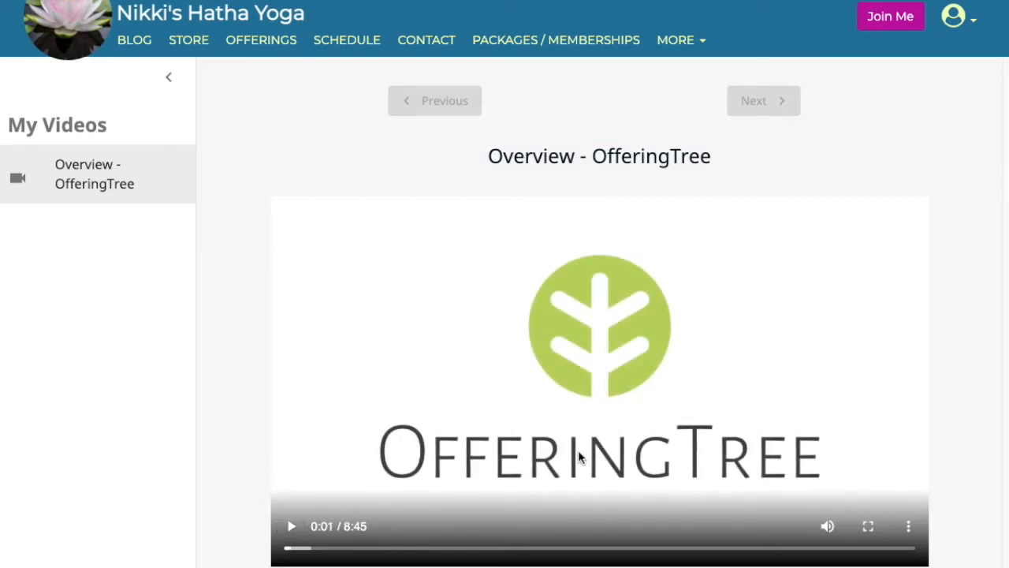
Open and close the video's ⋮ playback options menu.
scroll(652, 459, down, 1)
scroll(689, 469, down, 1)
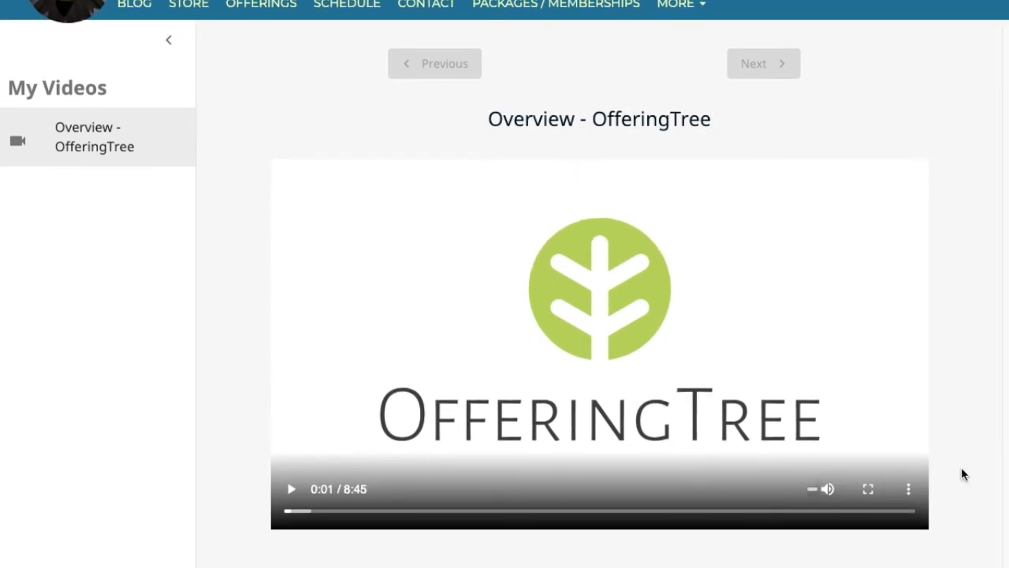
click(917, 491)
click(999, 319)
scroll(659, 329, down, 3)
scroll(659, 330, up, 4)
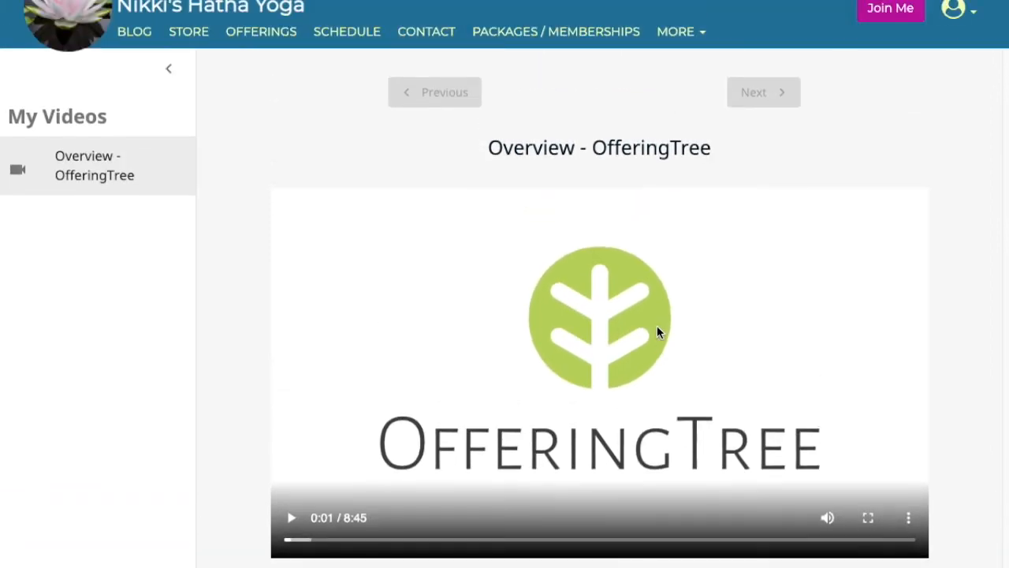
scroll(657, 331, up, 1)
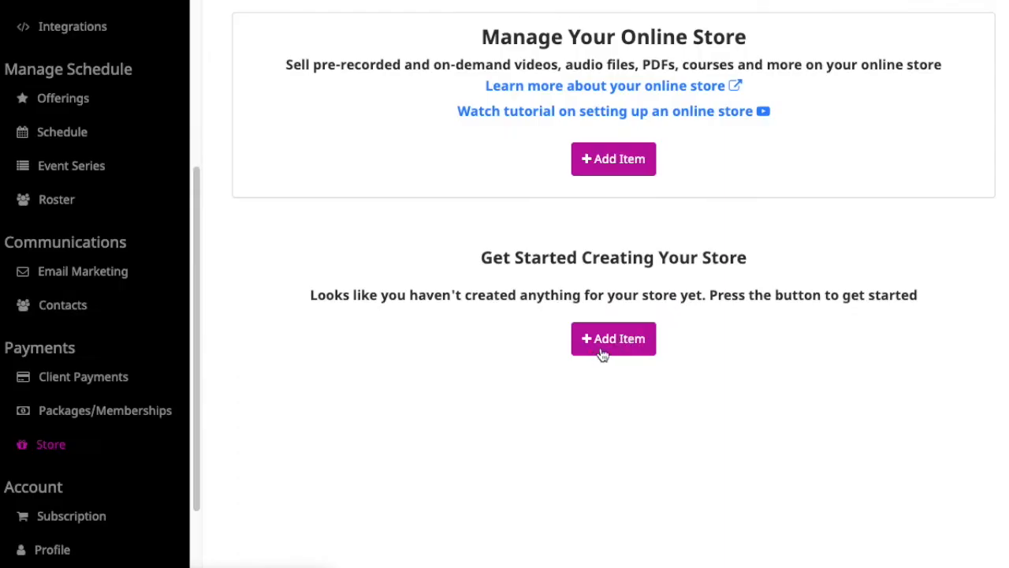
Create a new store item named 'My Course' with the call-to-action changed from Buy to Enroll.
click(619, 344)
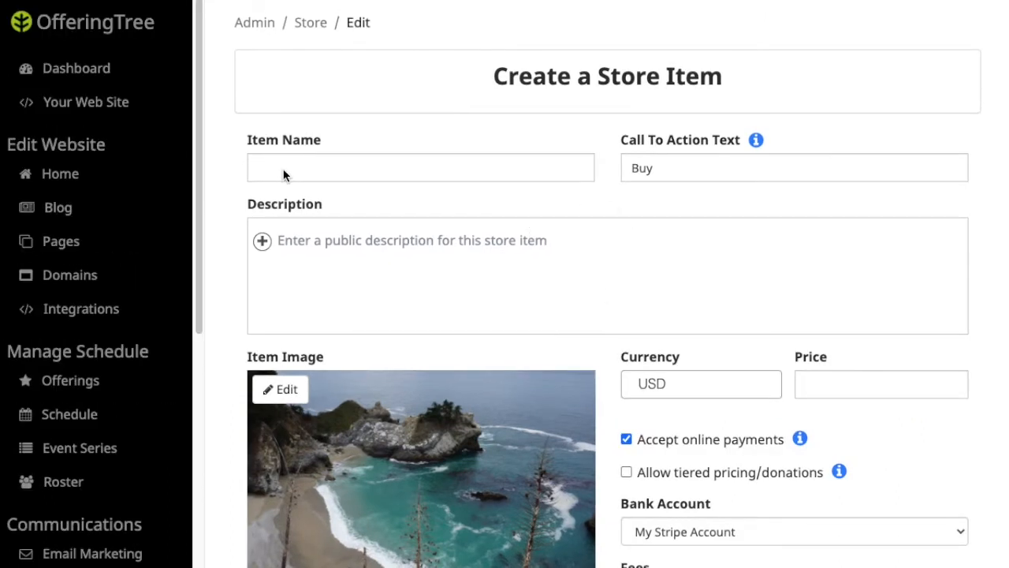
click(304, 170)
text(My Cloud)
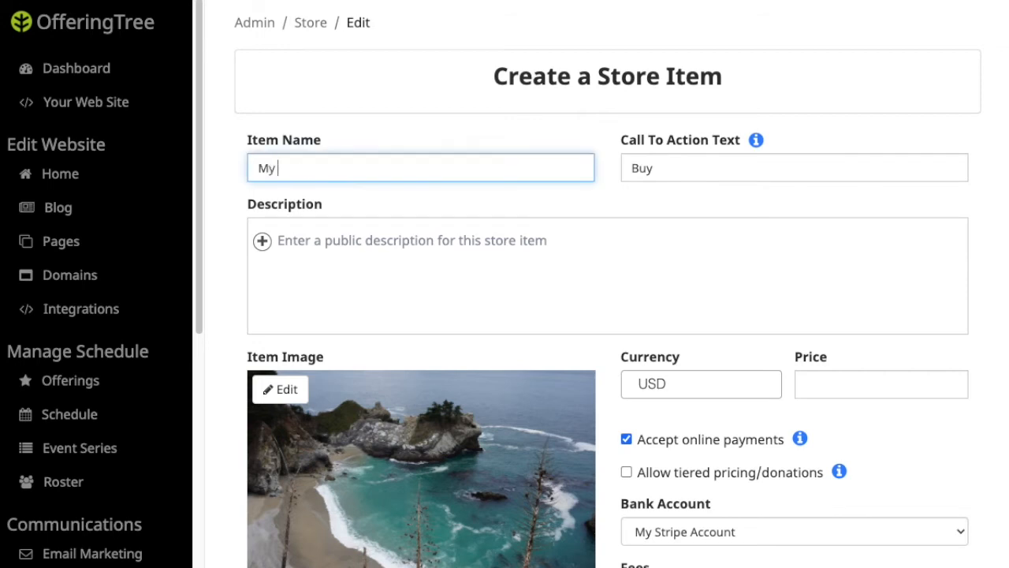
key(BackSpace)
key(BackSpace)
key(BackSpace)
text(ourse)
click(675, 168)
drag(676, 168, 592, 159)
text(Enroll)
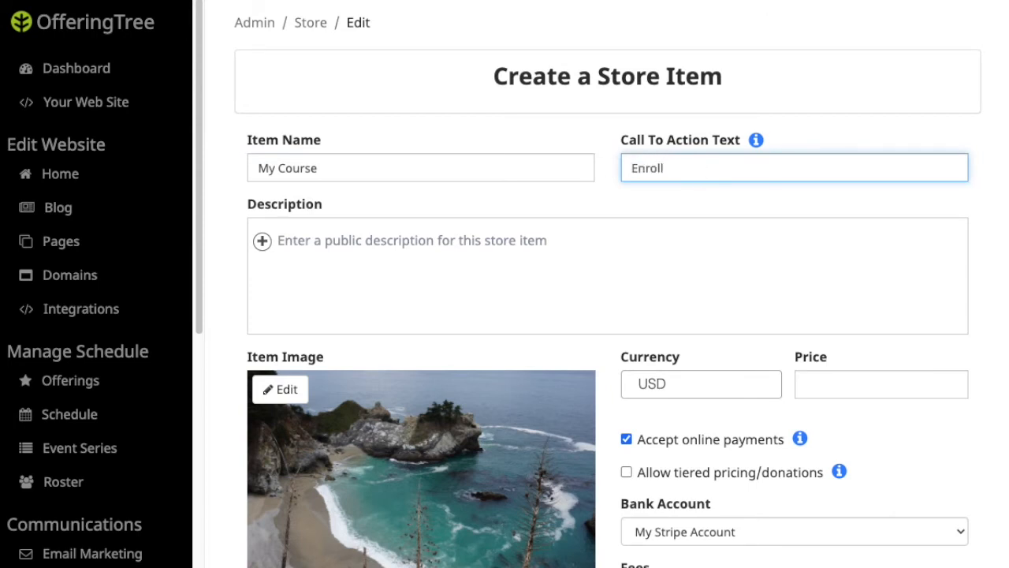
Write the item description about yoga for flexibility and add two blank lines below it.
click(416, 240)
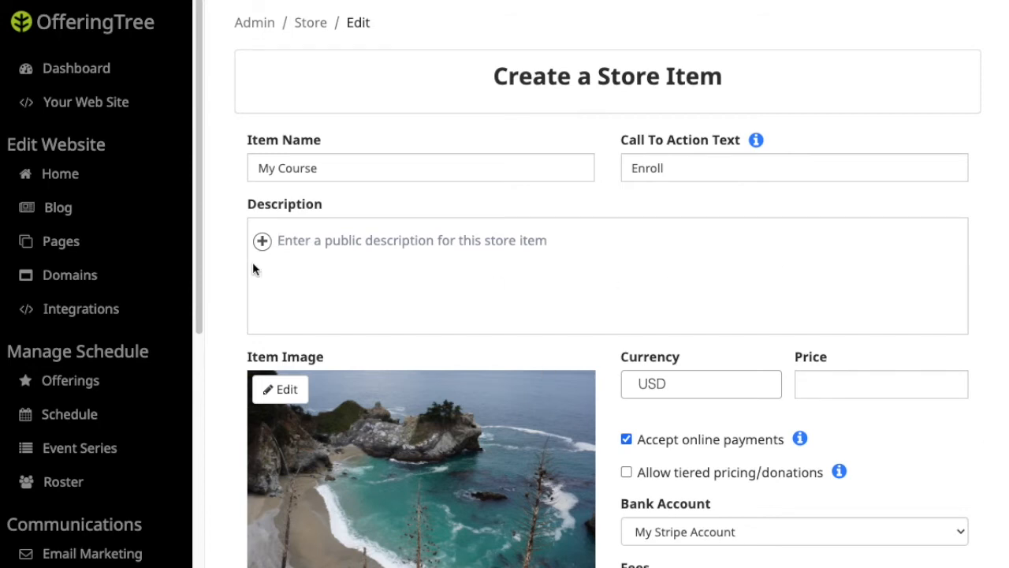
text(My cours)
text(e abou)
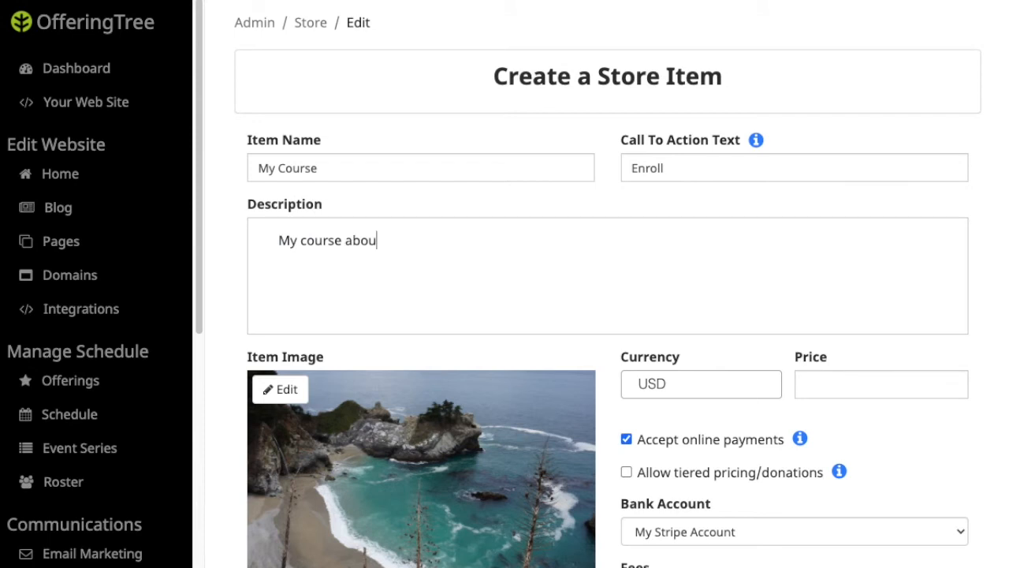
text(t yoga for flexibility.)
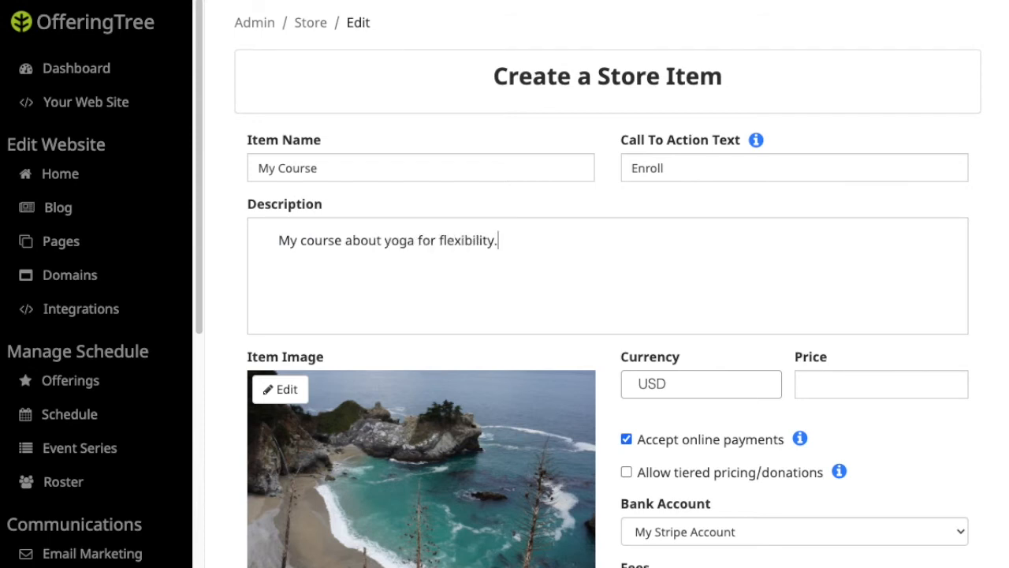
click(845, 383)
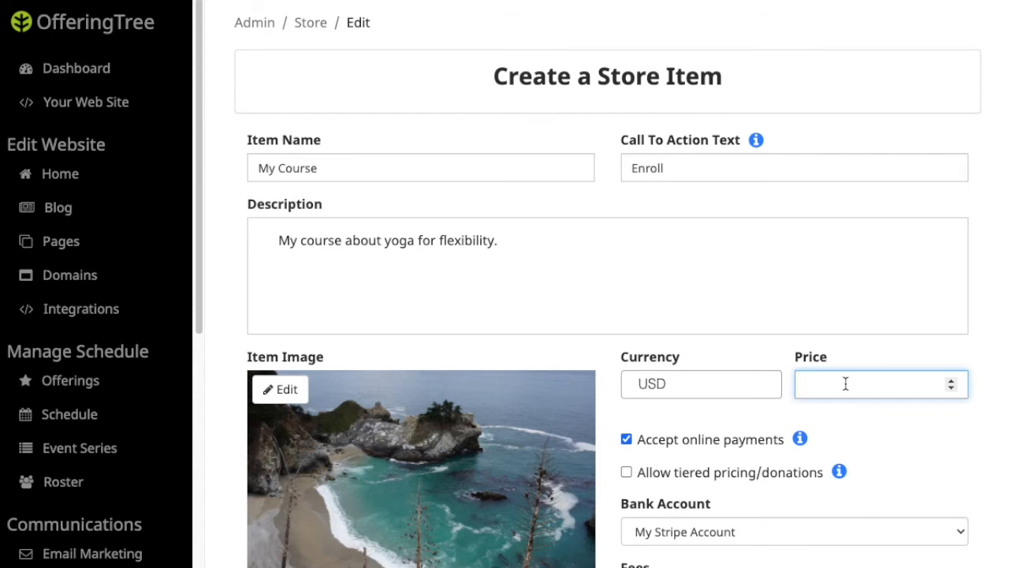
click(552, 248)
key(Return)
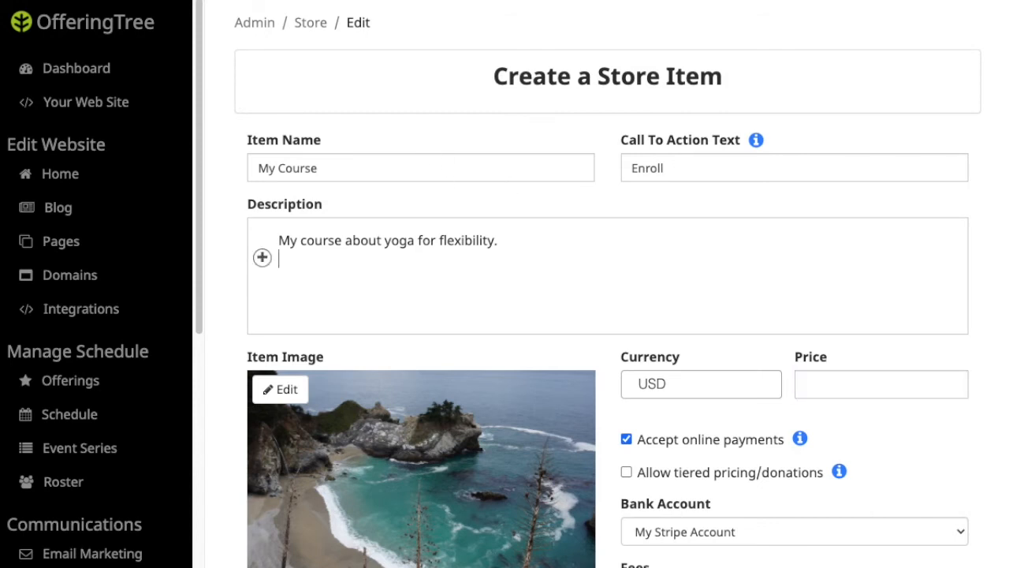
key(Return)
Enter 95 USD as the item's price.
click(263, 276)
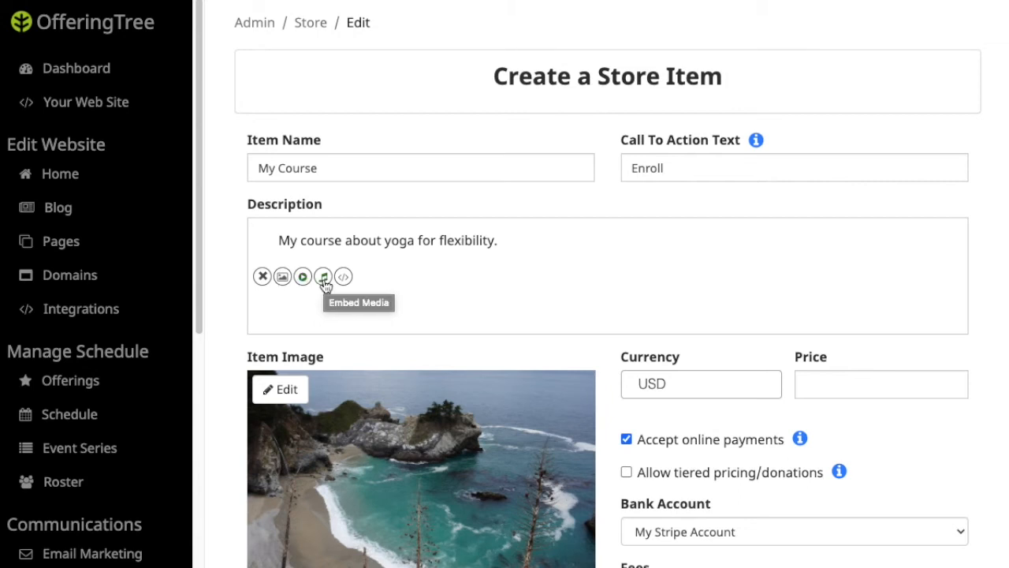
click(262, 275)
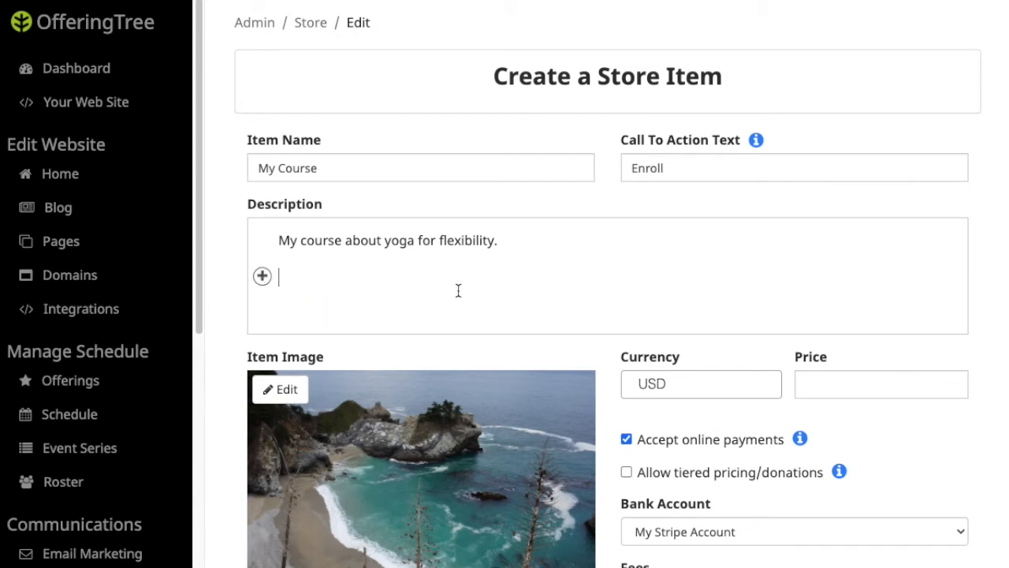
click(842, 384)
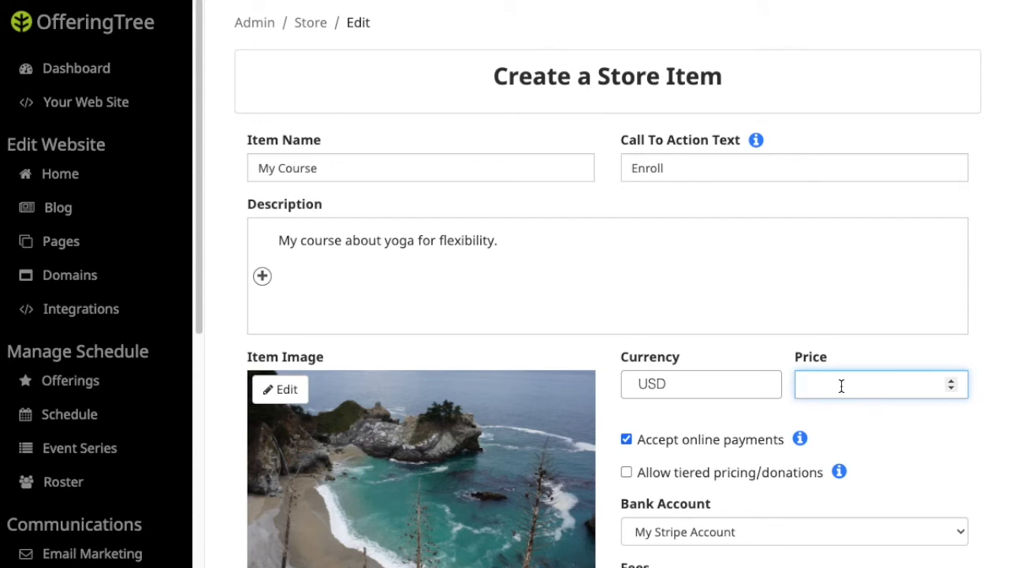
text(95)
scroll(911, 453, down, 1)
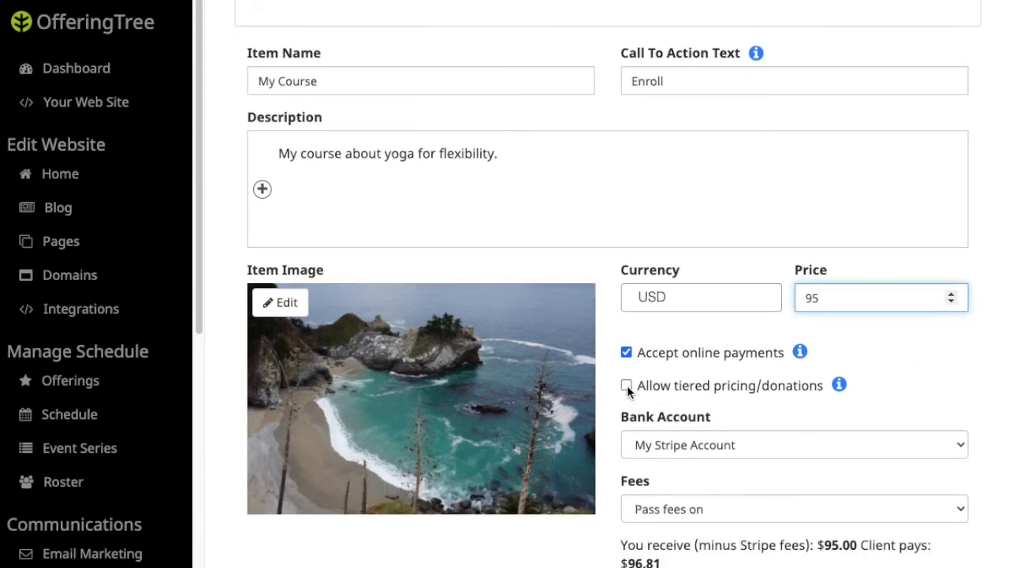
Enable tiered pricing with the display text 'Sliding Scale'.
click(626, 385)
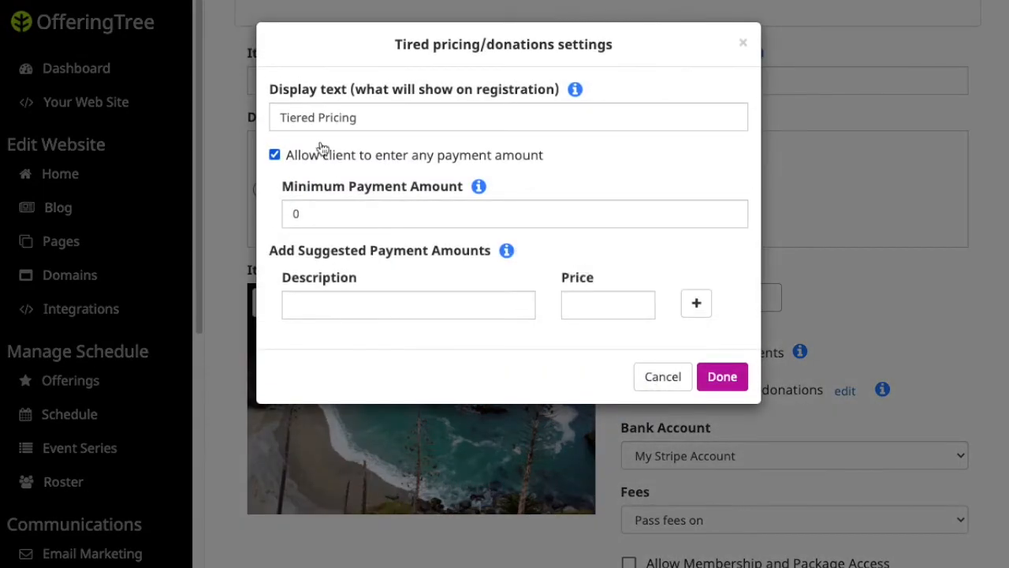
triple_click(368, 118)
text(Sl)
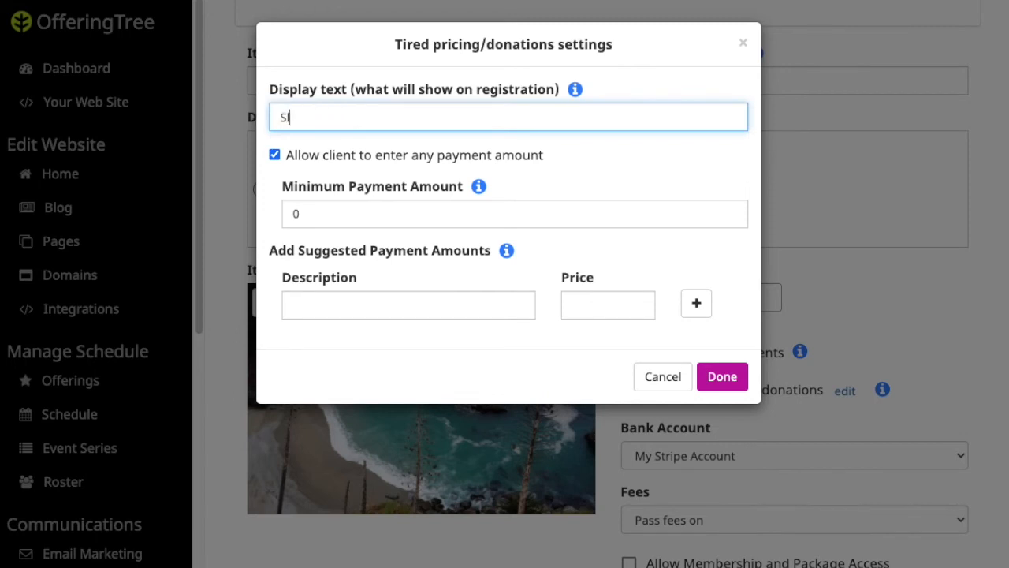
text(iding Scale)
Add suggested amounts Base $10.00 and Benefactor $50.00 and save the tiered pricing.
click(362, 305)
text(Base)
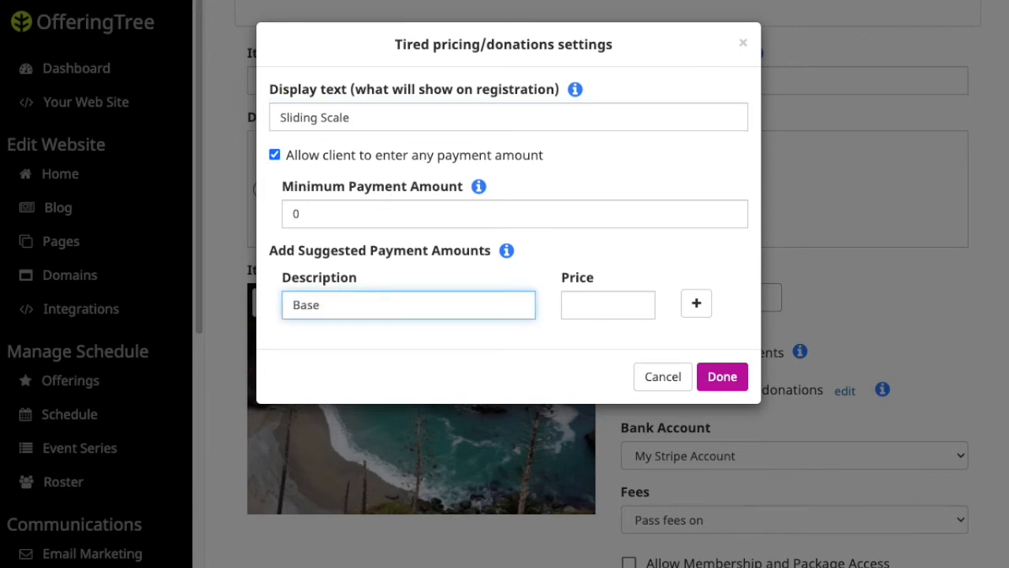
click(582, 305)
text(10)
click(696, 303)
click(304, 341)
text(Benefactor)
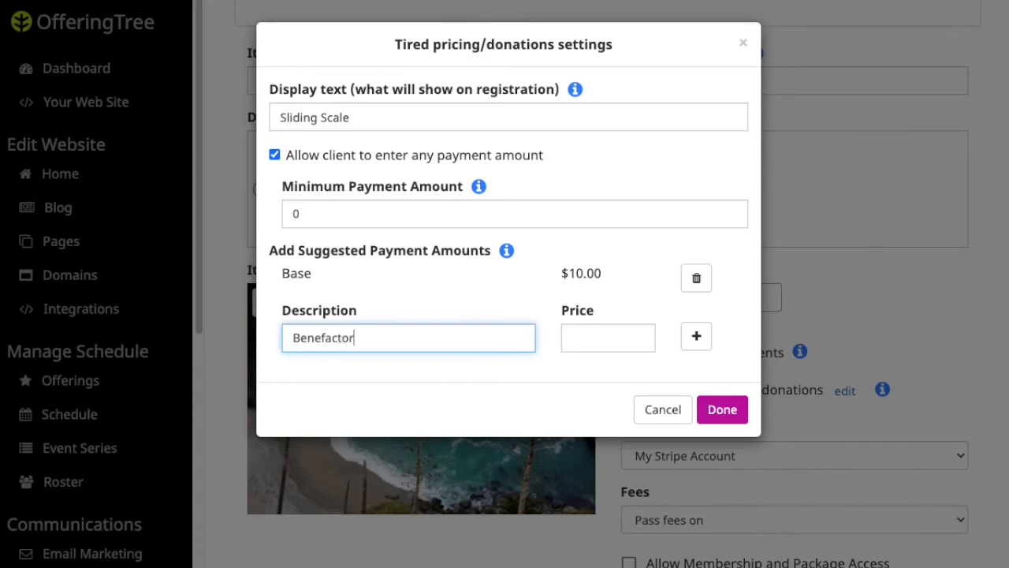
click(588, 339)
text(50)
click(697, 337)
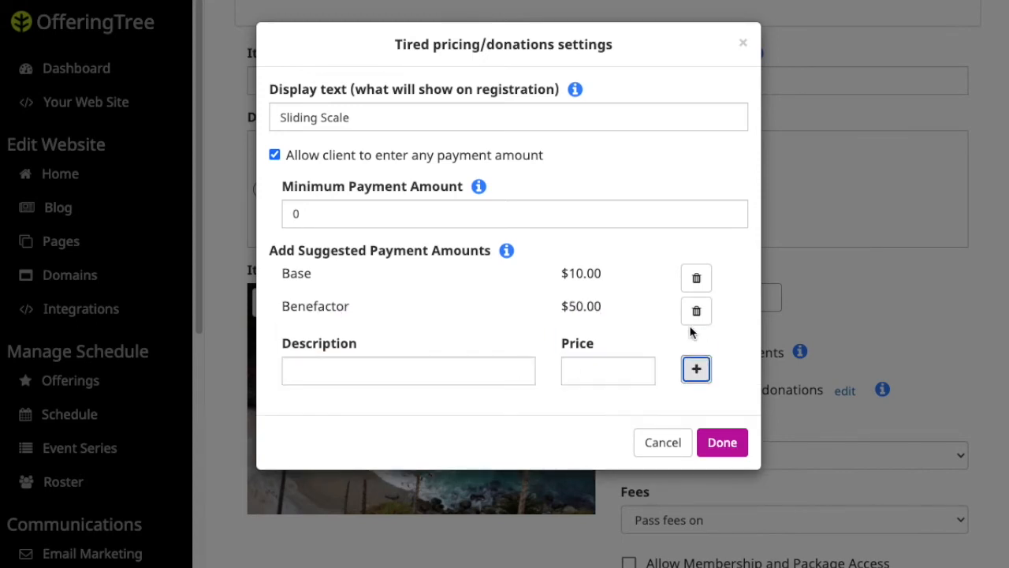
click(718, 450)
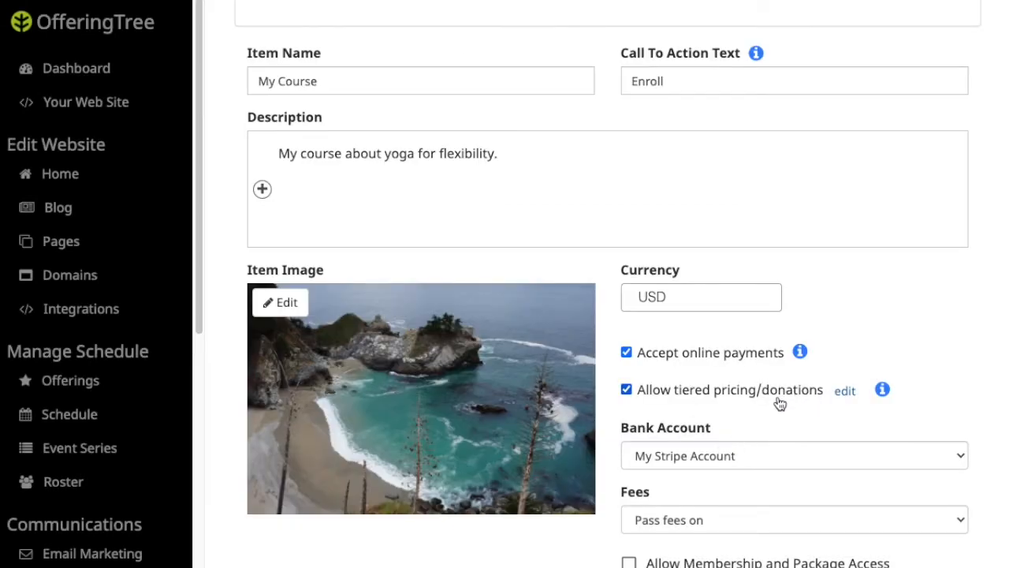
Enable membership and package access limited to 90-Day Membership and Everything Pack.
scroll(778, 403, down, 1)
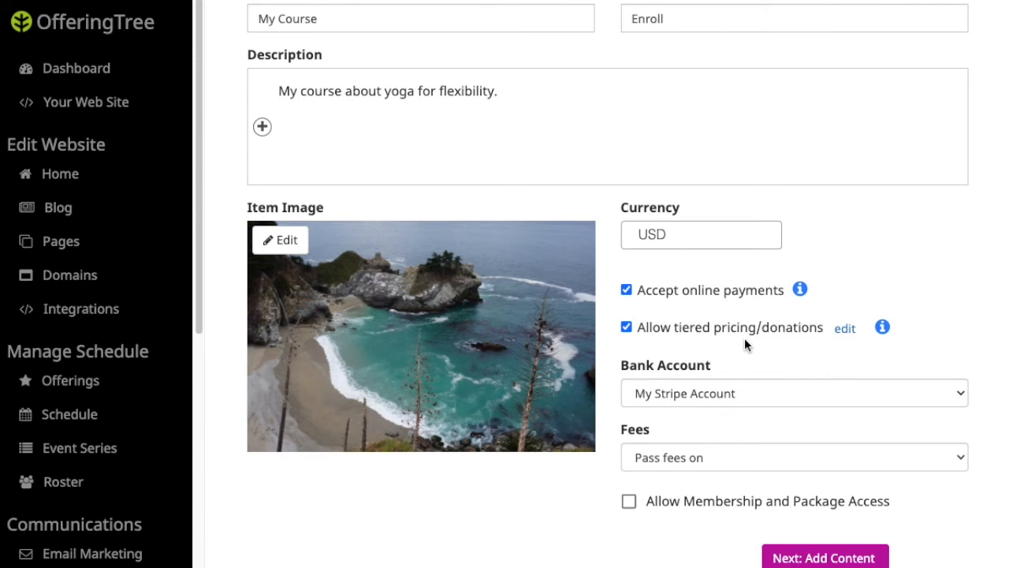
scroll(754, 353, down, 1)
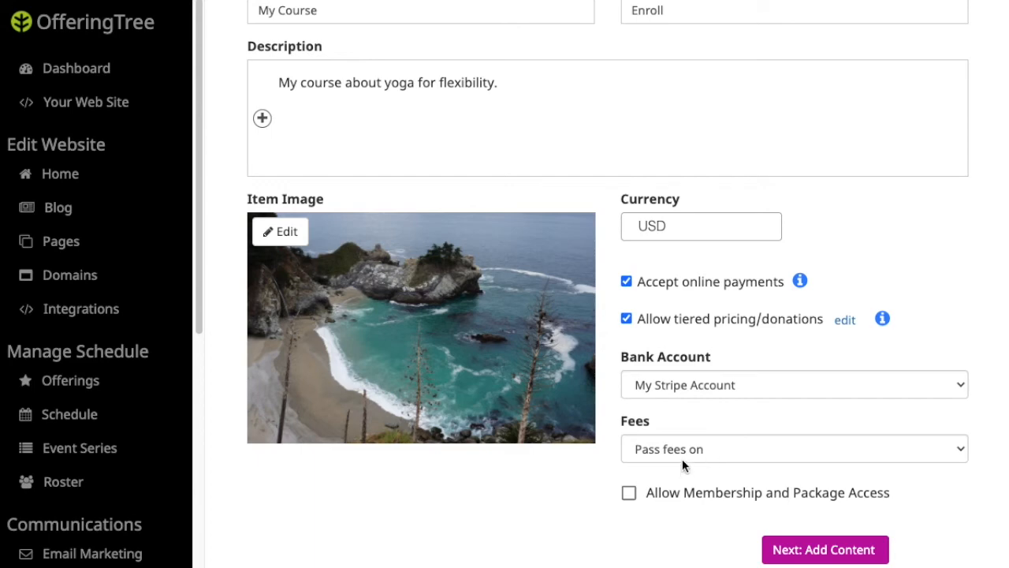
click(629, 493)
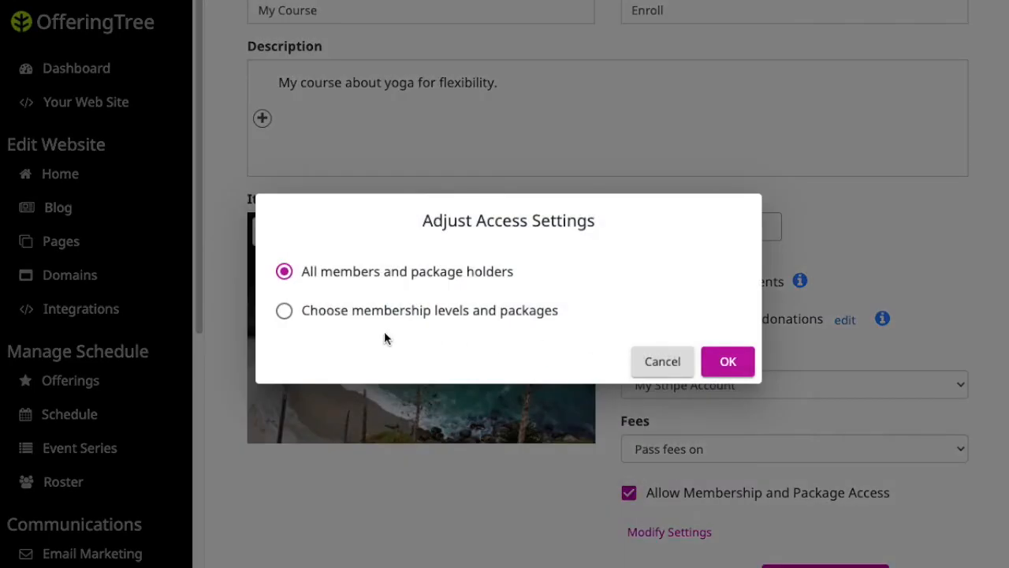
click(285, 312)
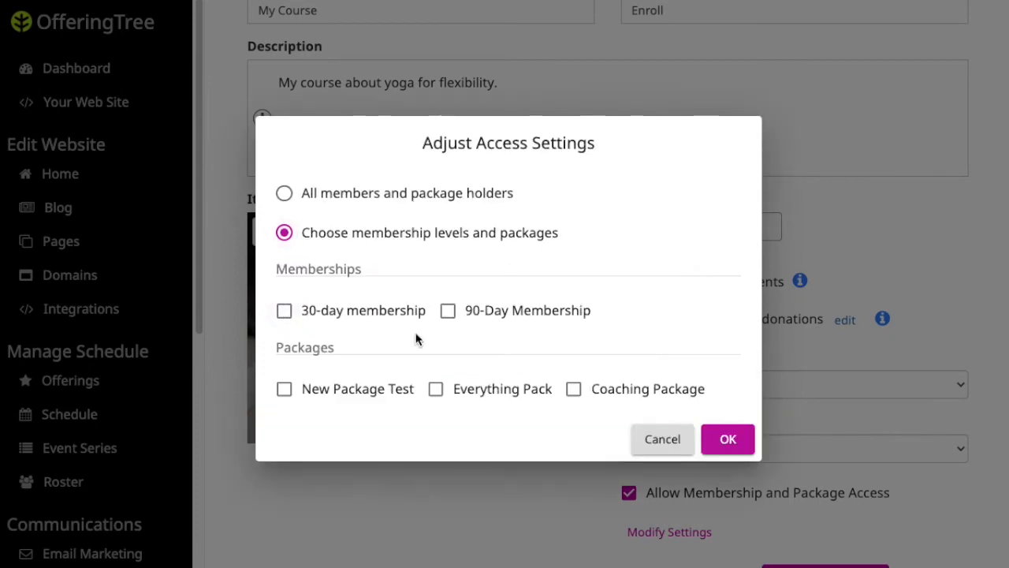
click(447, 315)
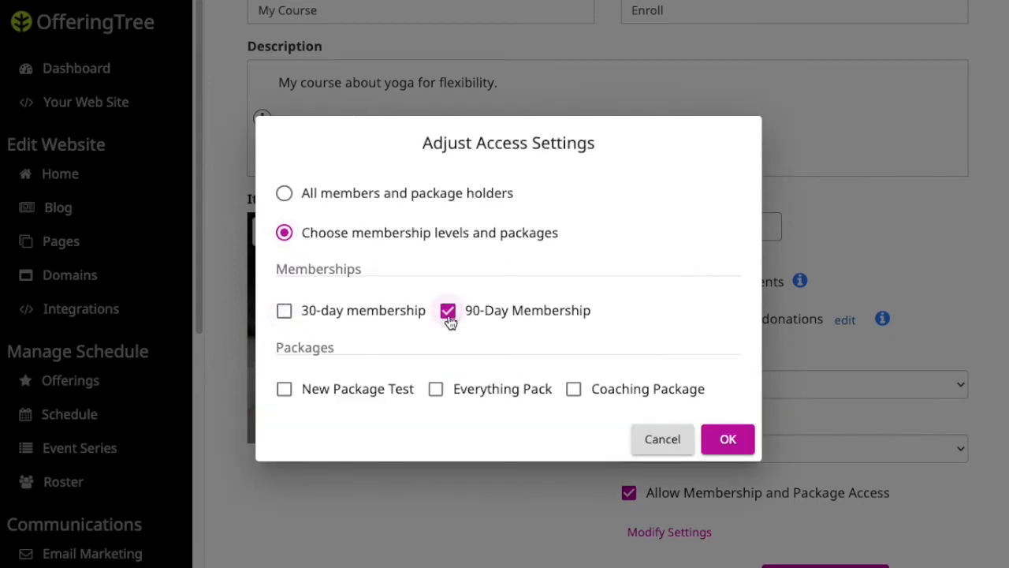
click(440, 390)
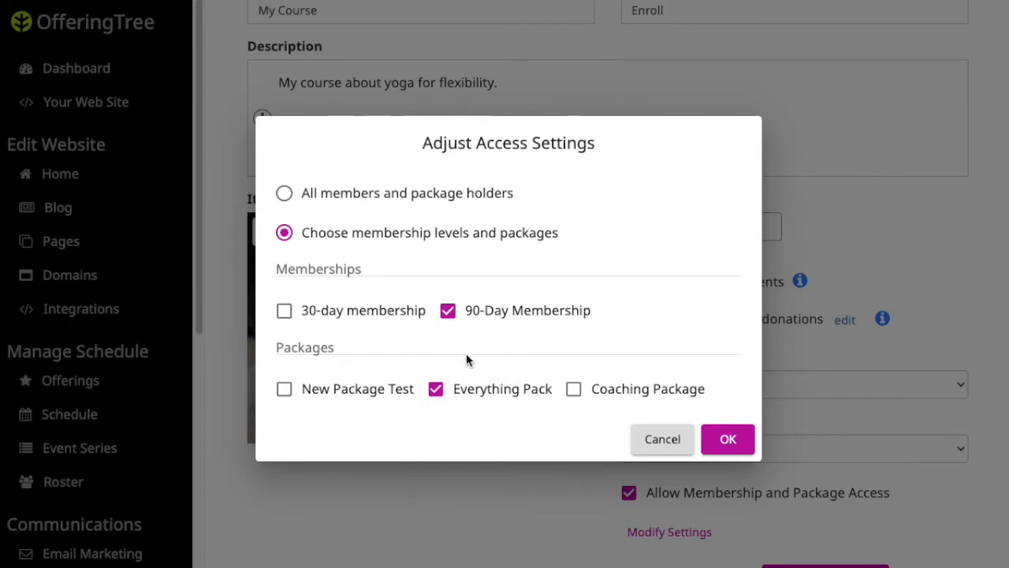
click(726, 437)
scroll(884, 410, down, 1)
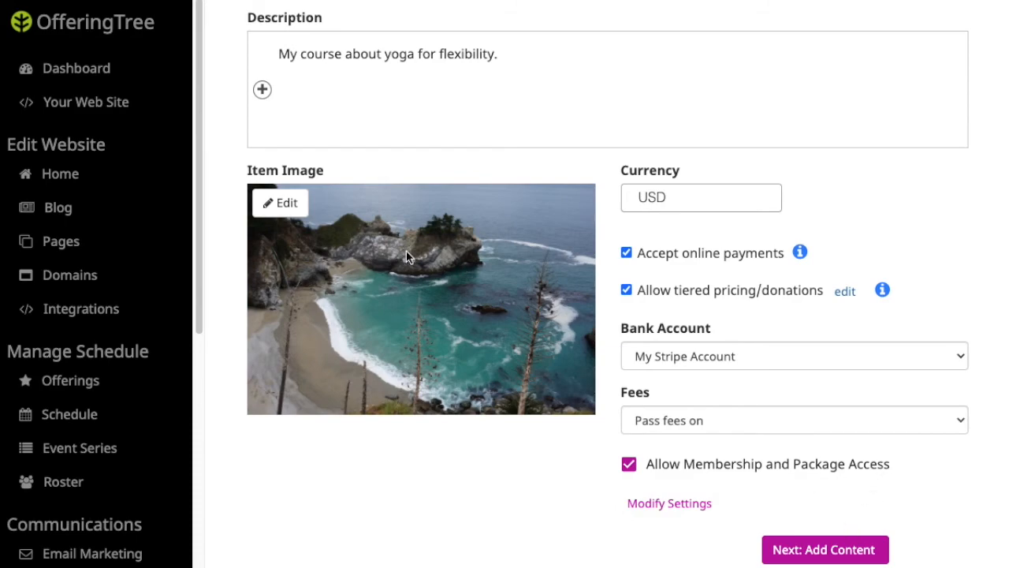
Replace the item image with the searched birch-forest photo and save the item to continue to content.
click(272, 205)
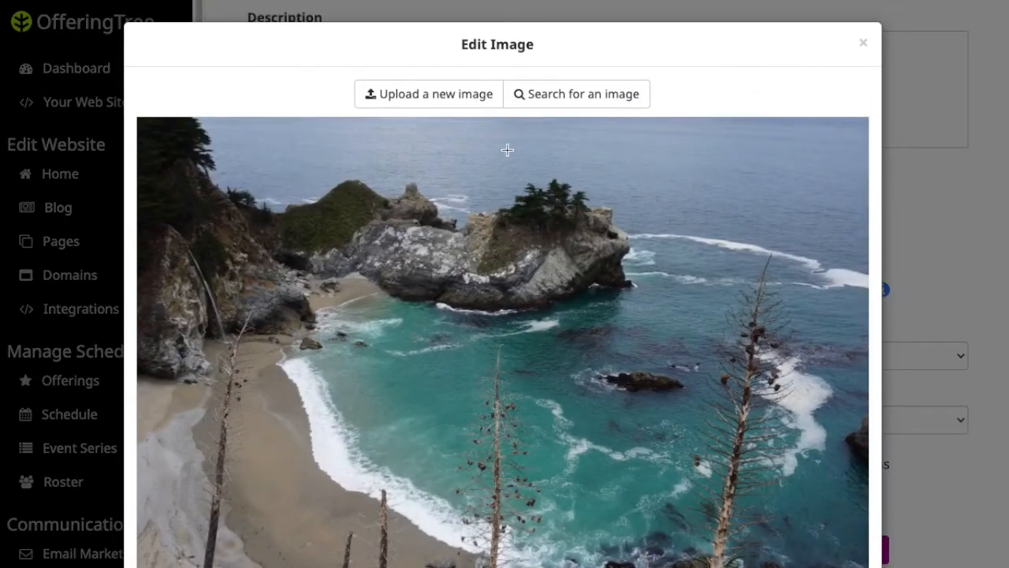
click(581, 98)
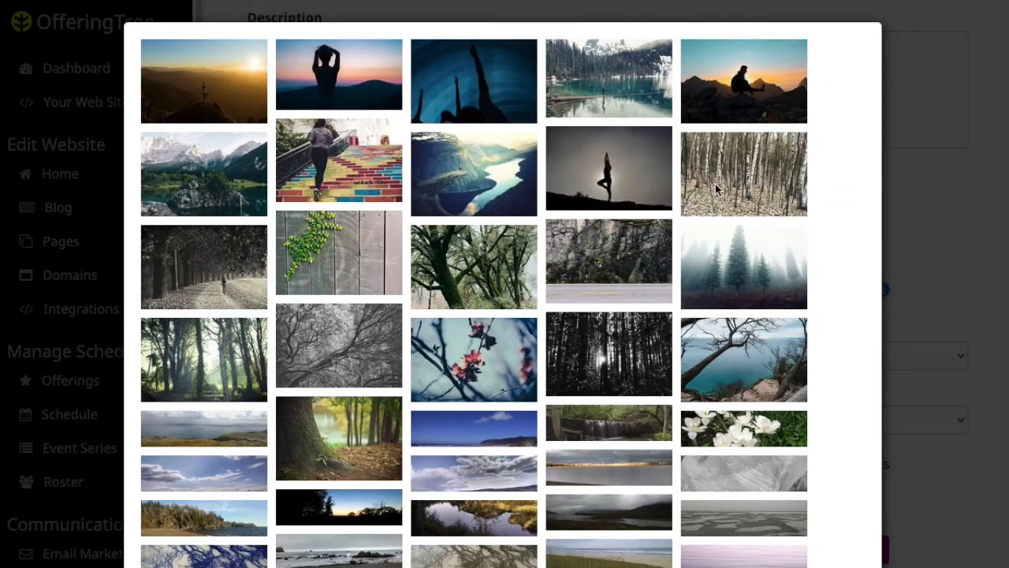
click(738, 182)
click(700, 398)
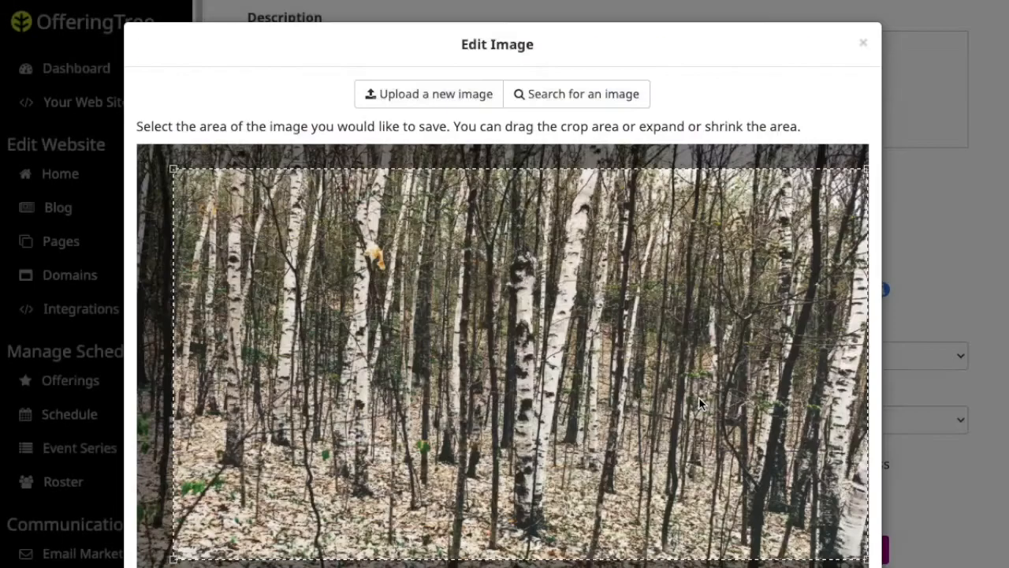
scroll(765, 379, down, 2)
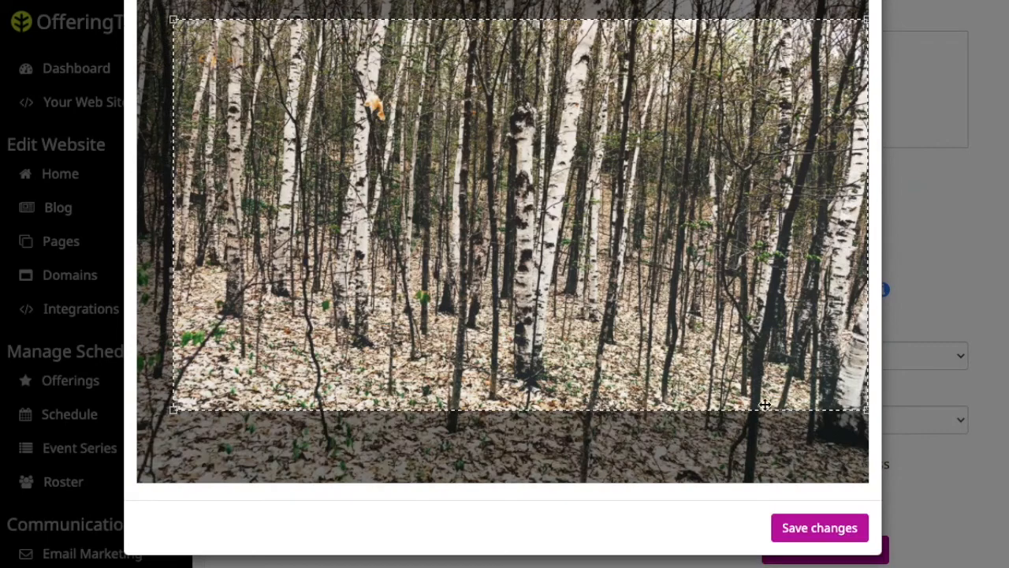
click(841, 533)
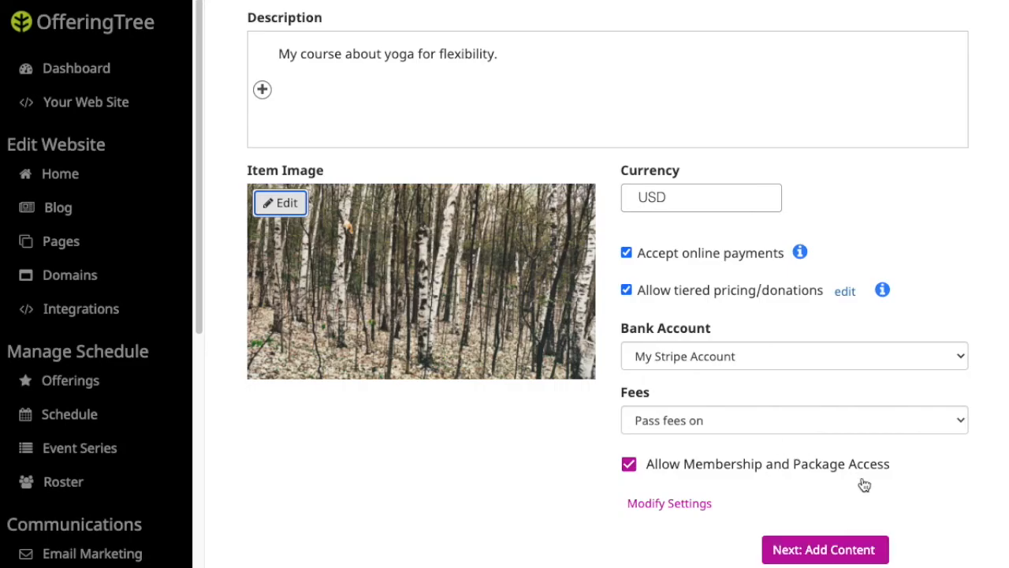
click(846, 552)
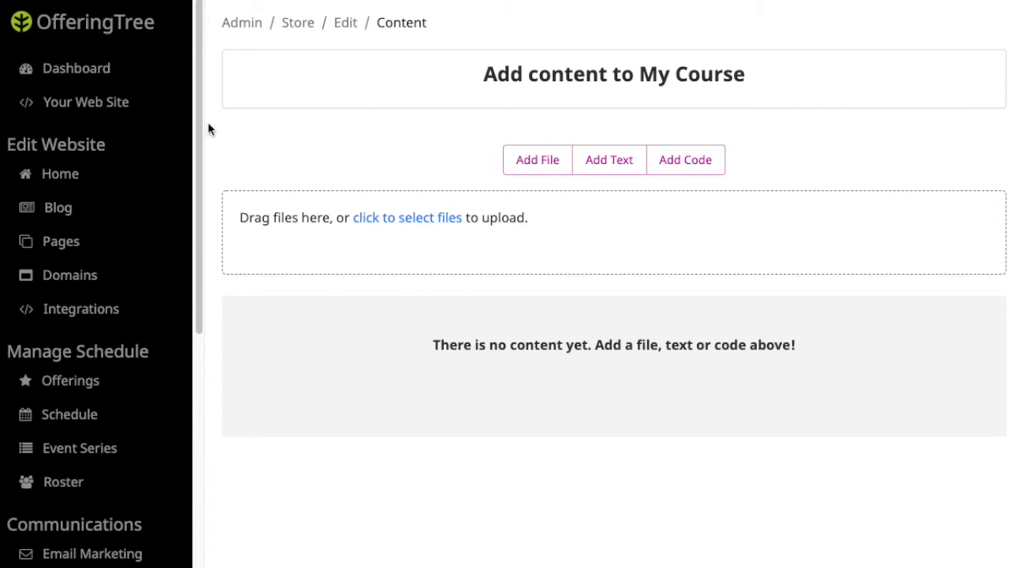
Upload Guided Meditation.m4a, The Little Book of Leaves PDF and Overview - OfferingTree.mp4 as course content.
click(414, 225)
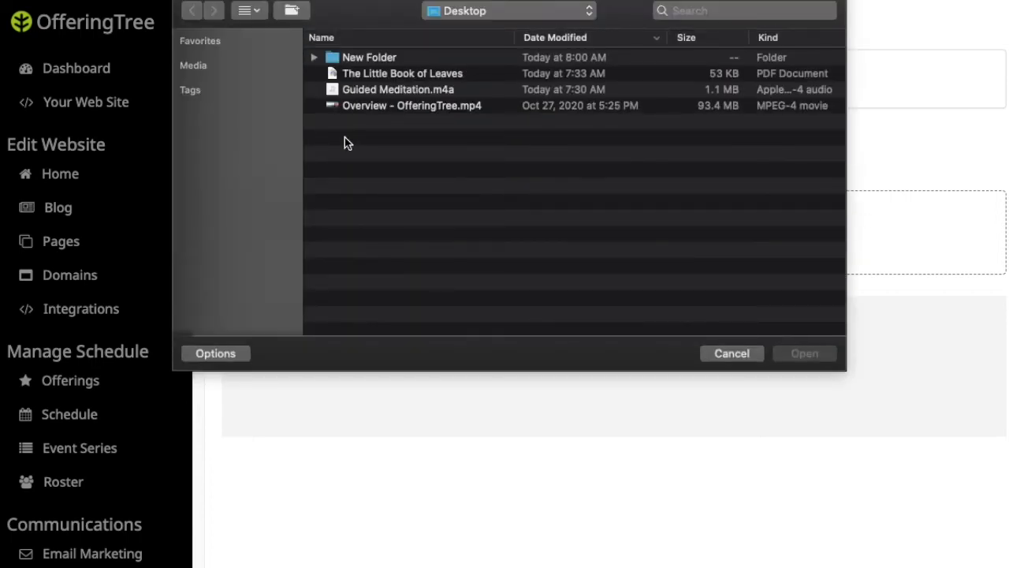
click(387, 91)
click(812, 355)
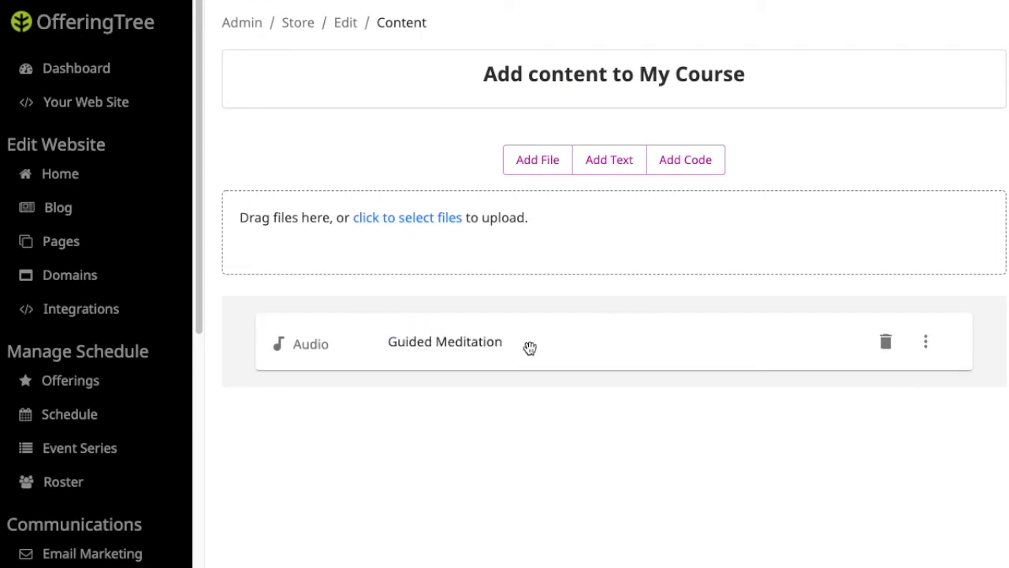
click(459, 218)
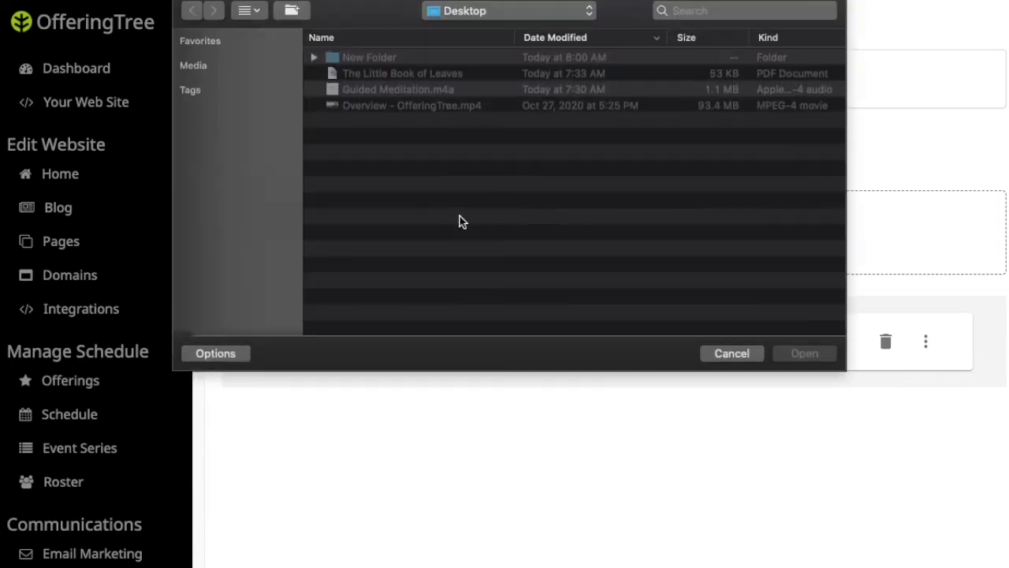
click(419, 76)
click(815, 356)
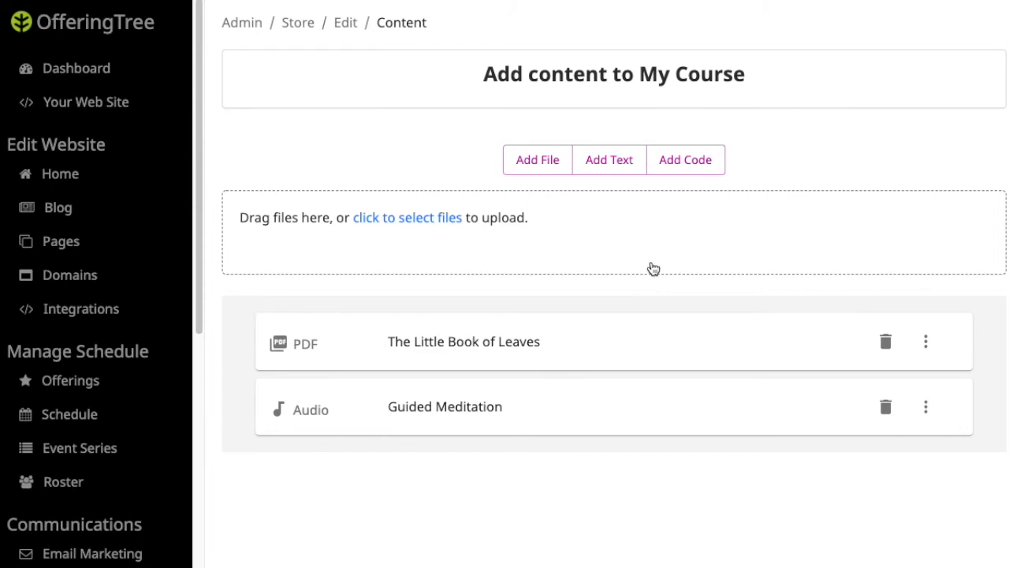
click(440, 218)
click(375, 109)
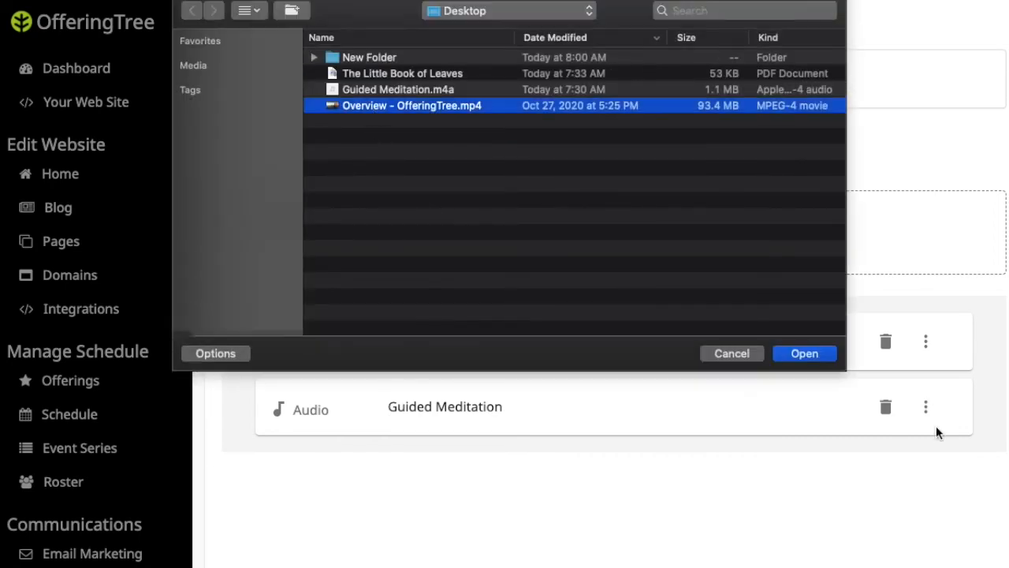
click(812, 354)
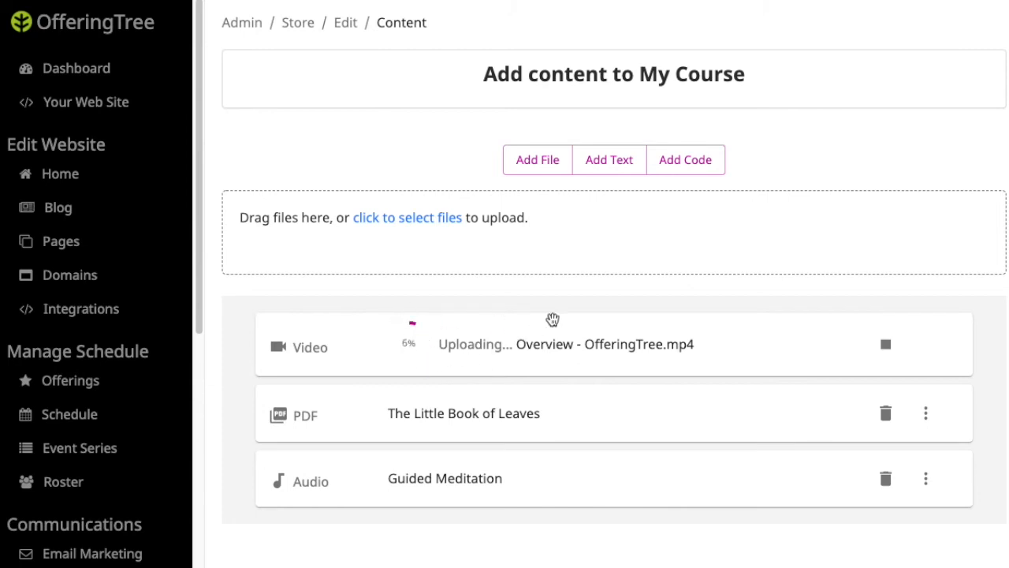
Add a text item titled Module 1 with 'Welcome to Module 1. Please begin by watching the video'.
click(635, 170)
click(284, 224)
text(Module 1)
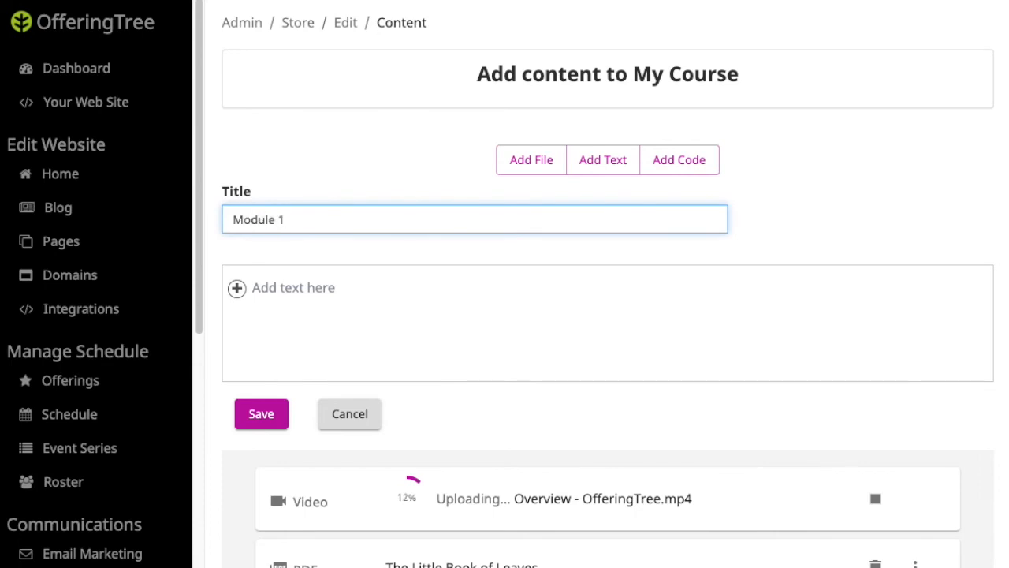
click(322, 288)
text(Welcome )
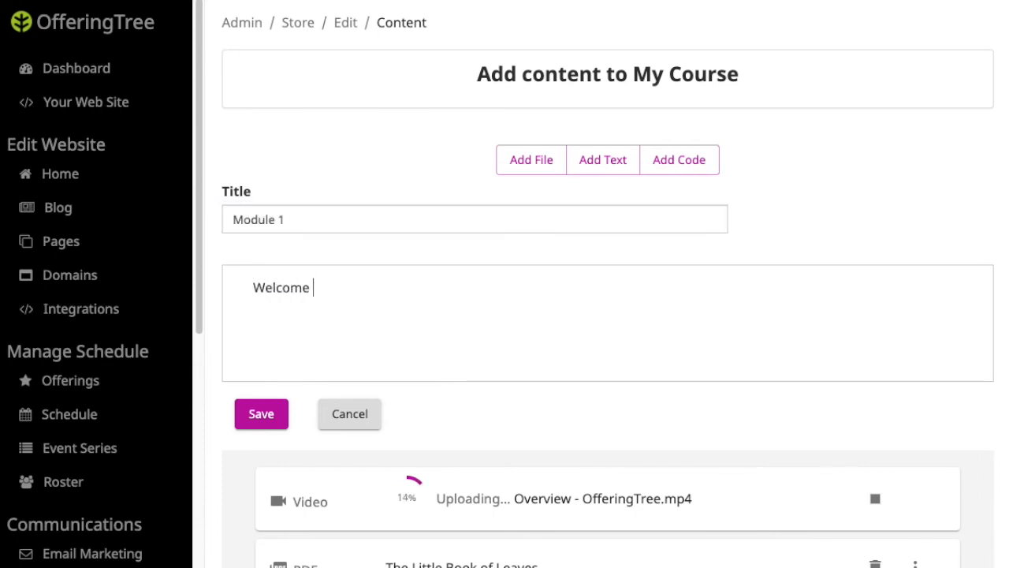
text(to Module 1.)
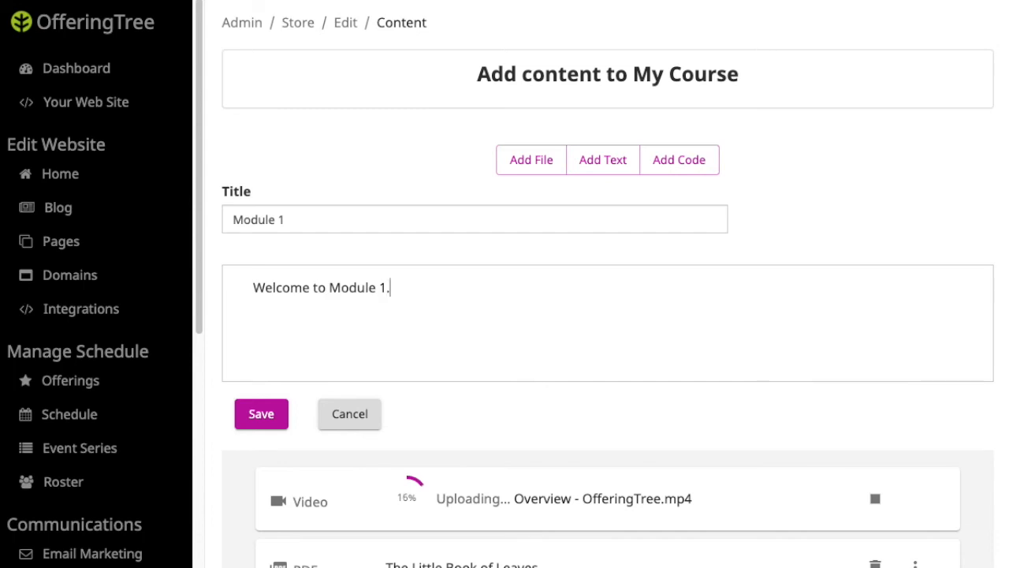
text( O)
key(BackSpace)
text(Pleaes g)
key(BackSpace)
key(BackSpace)
key(BackSpace)
key(BackSpace)
text(se begin by watching teh)
key(BackSpace)
key(BackSpace)
key(BackSpace)
text(he video.)
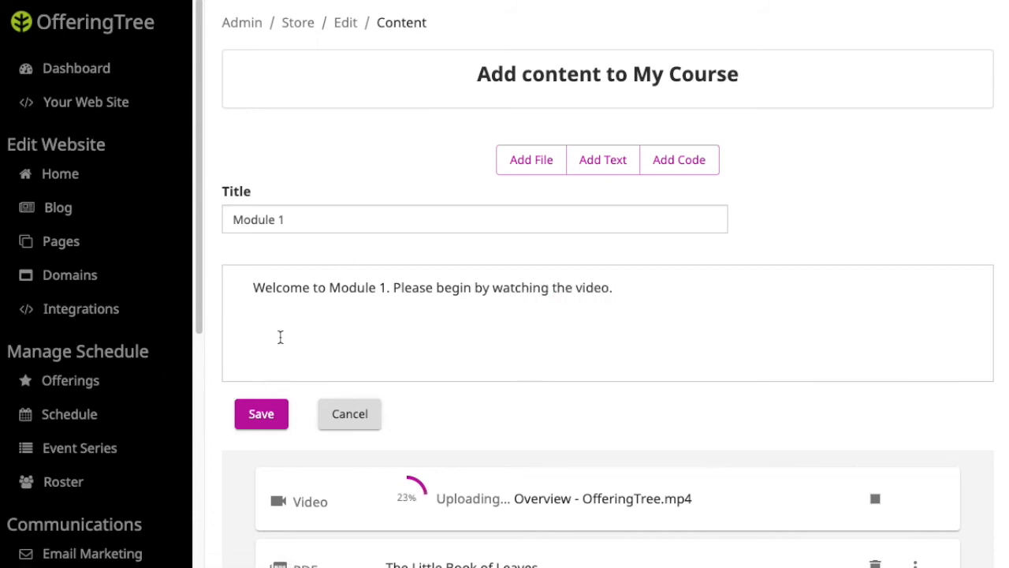
key(Return)
click(235, 329)
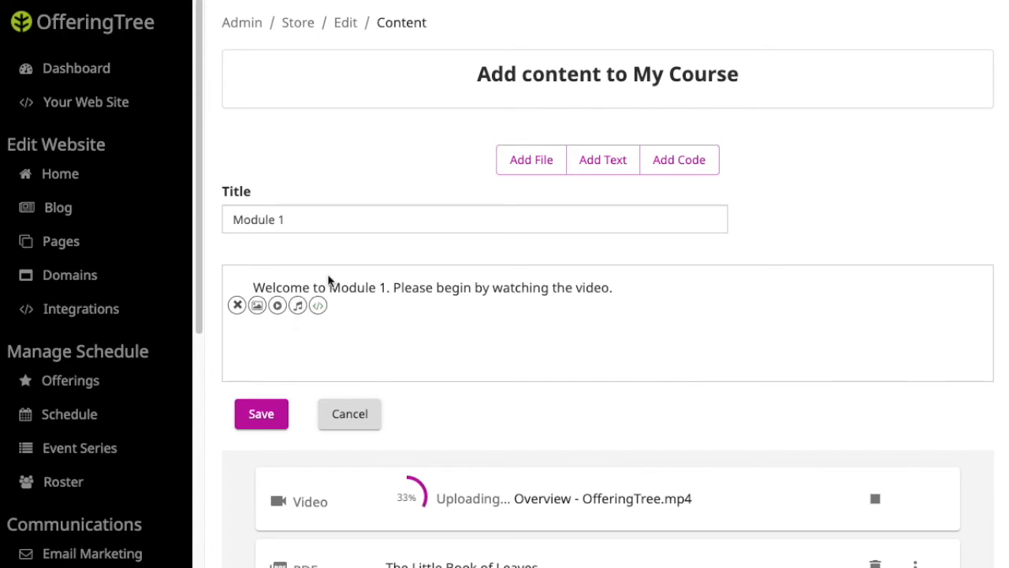
Bold 'Module 1', italicize the instruction sentence, save, and move the item to the top.
double_click(343, 286)
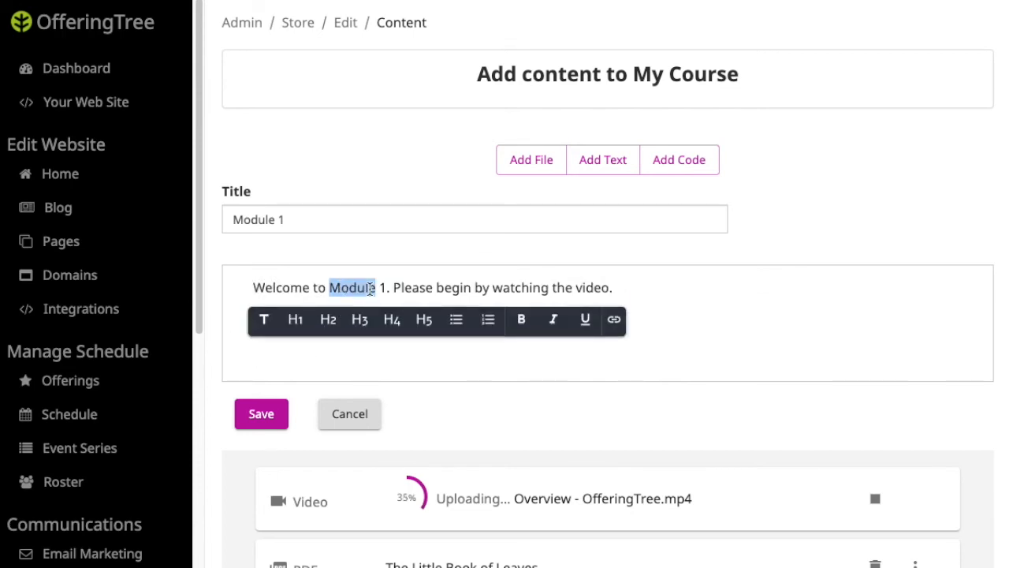
click(371, 287)
drag(386, 287, 332, 285)
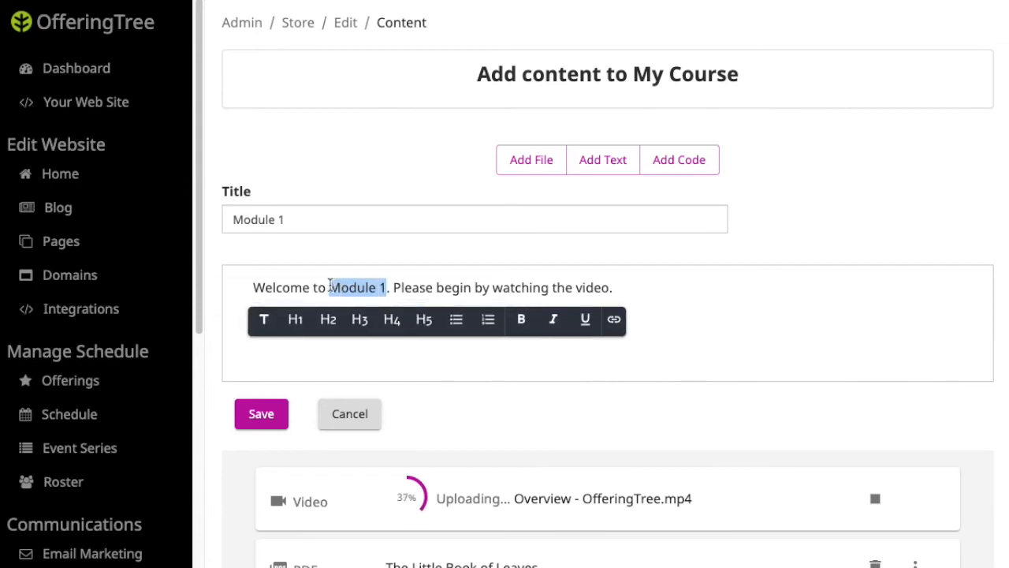
click(521, 326)
click(440, 290)
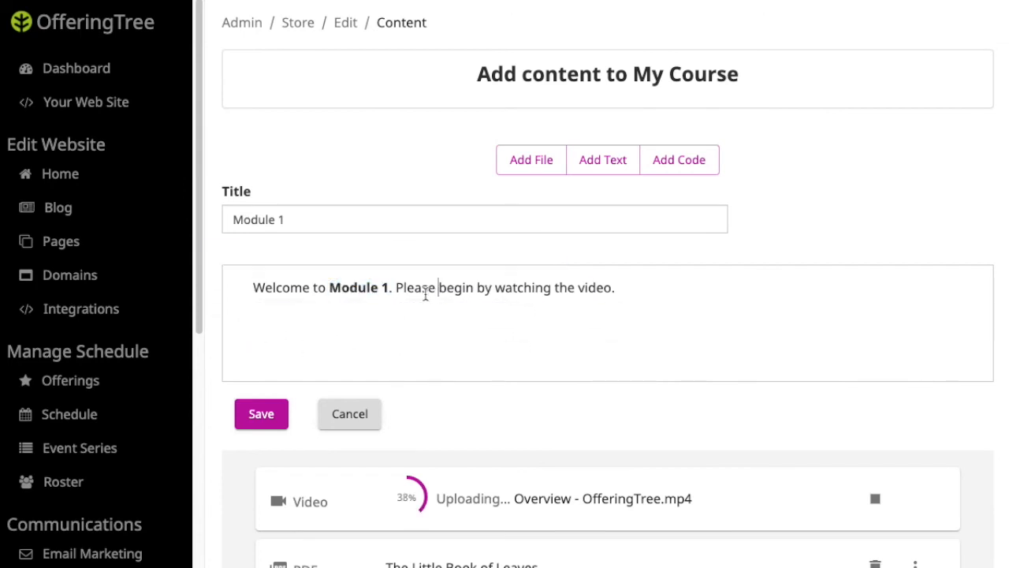
drag(396, 287, 614, 290)
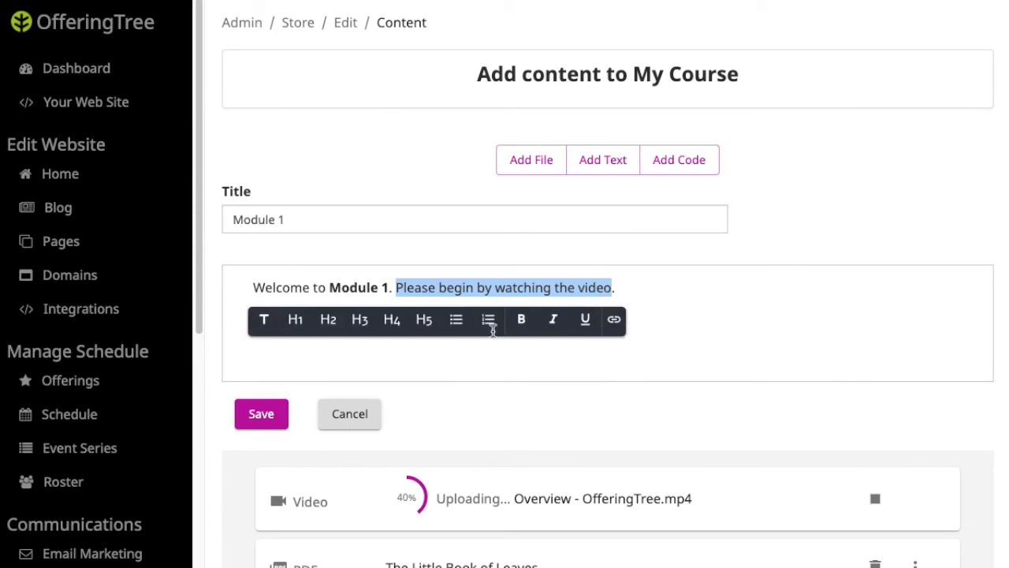
click(555, 324)
click(261, 414)
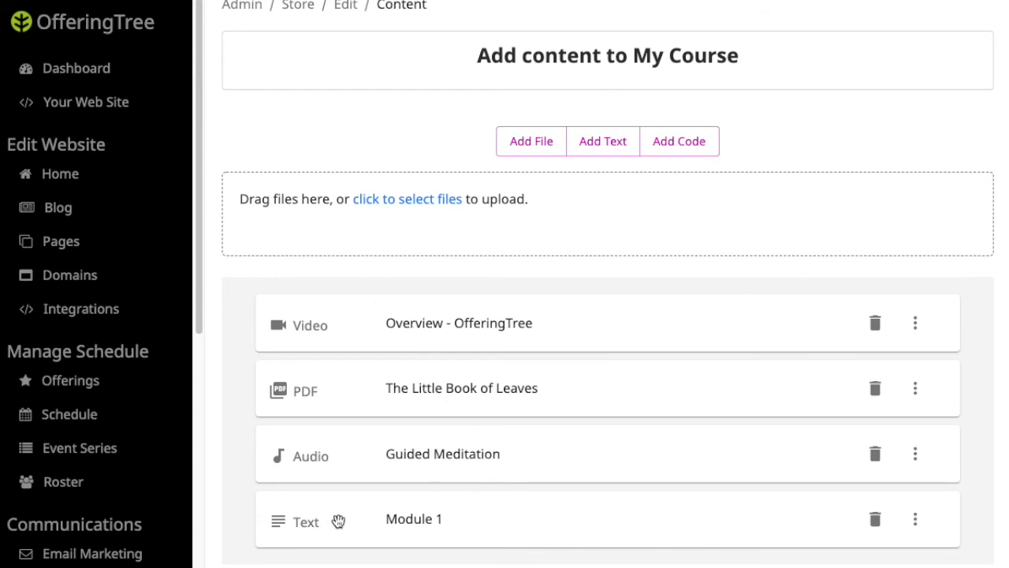
drag(339, 517, 345, 315)
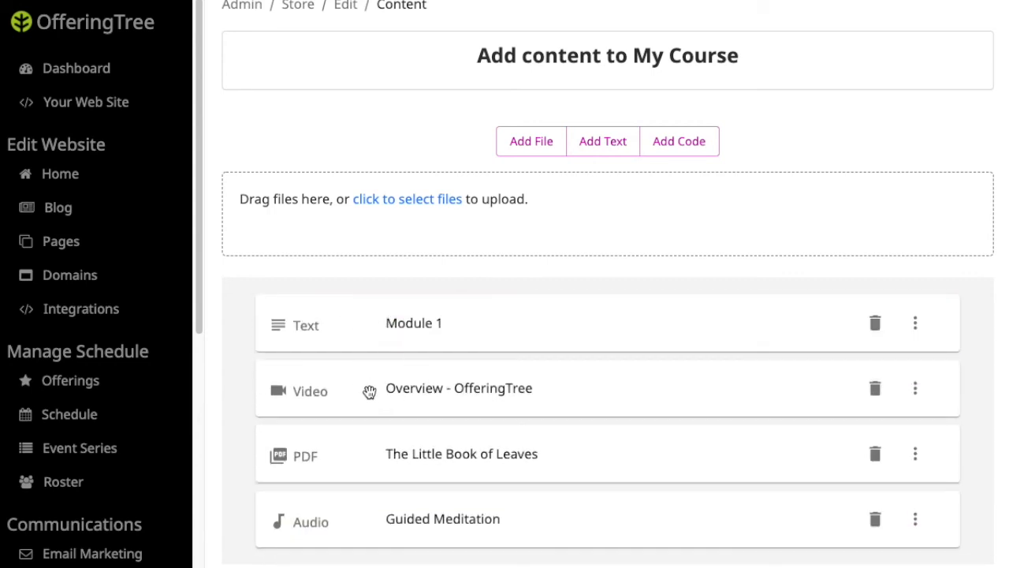
Add a Module 2 text 'Please read the PDF for this next module' and place it after the video.
click(598, 158)
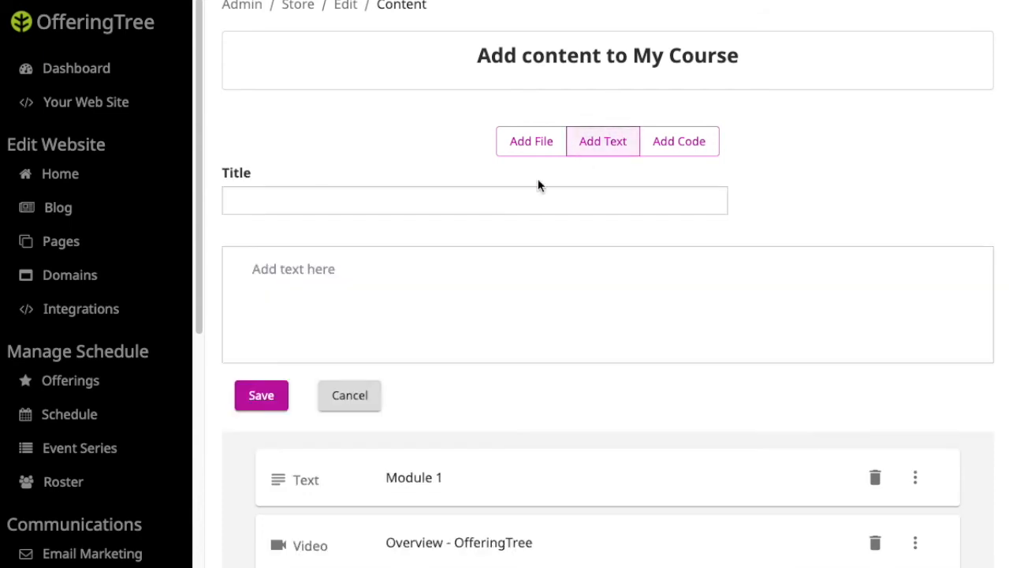
click(389, 205)
text(Mod)
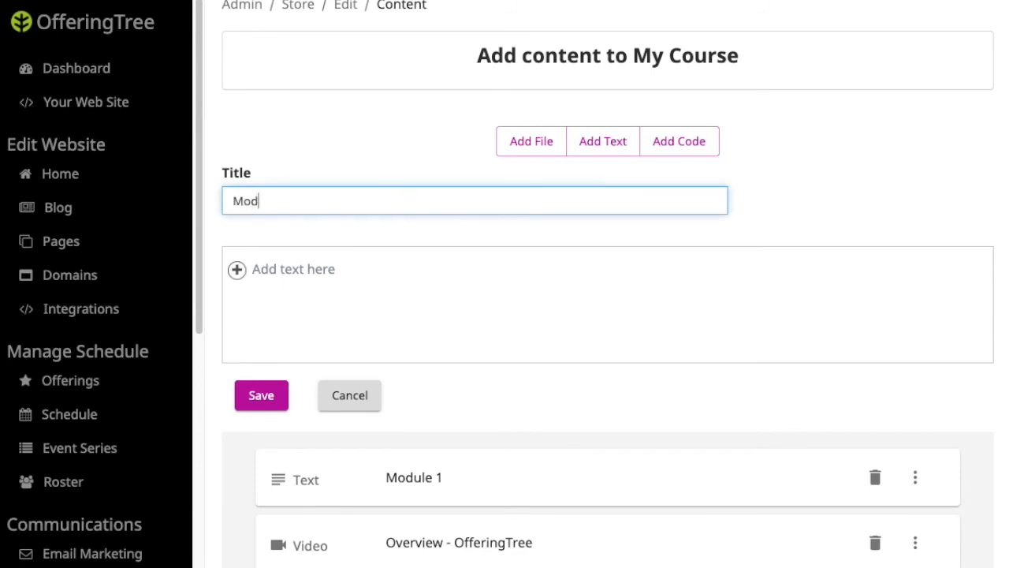
text(ule 2)
click(445, 274)
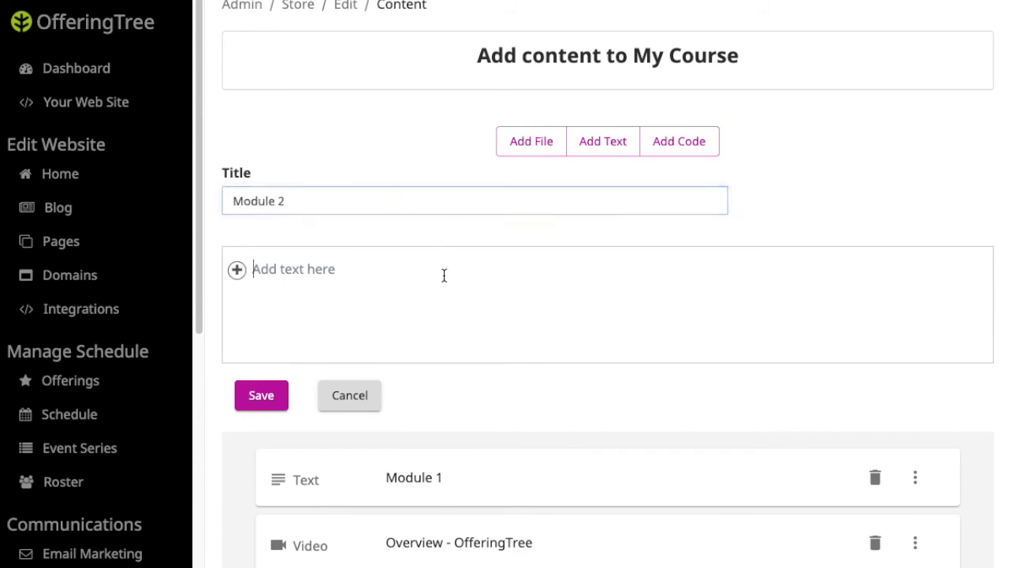
text(Please )
text(wat)
key(BackSpace)
key(BackSpace)
key(BackSpace)
text(read the PDF for this )
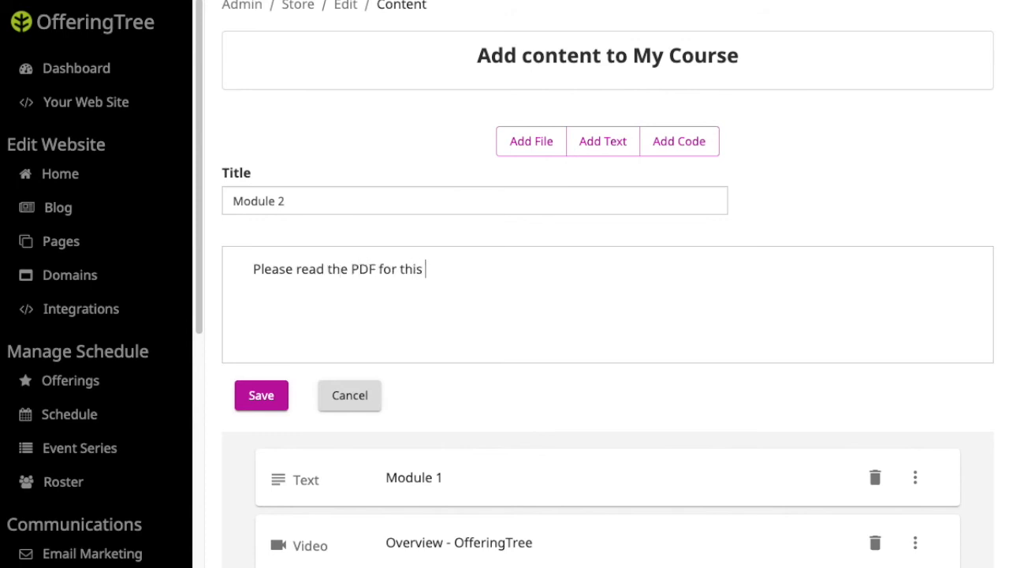
text(next module)
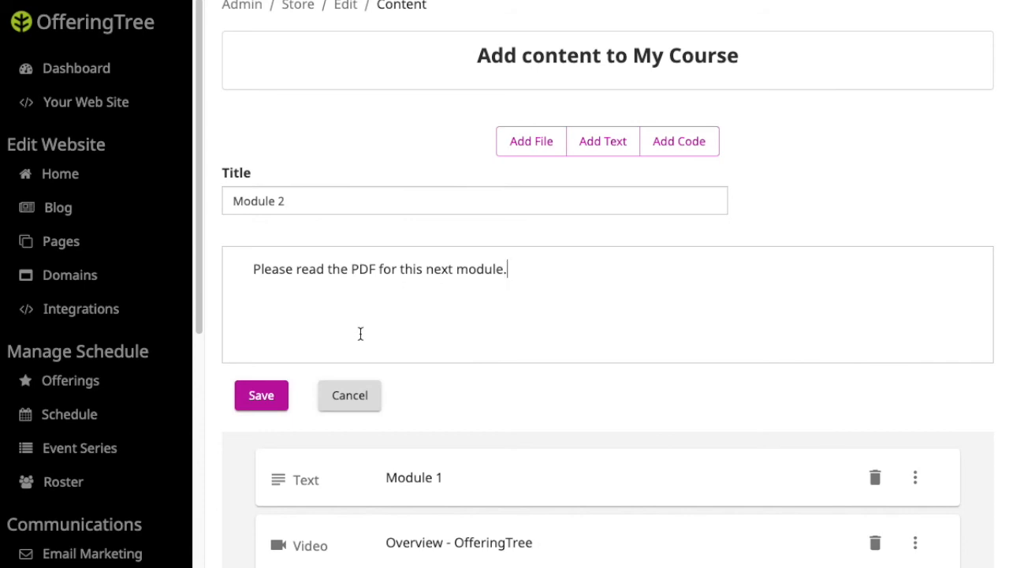
click(261, 394)
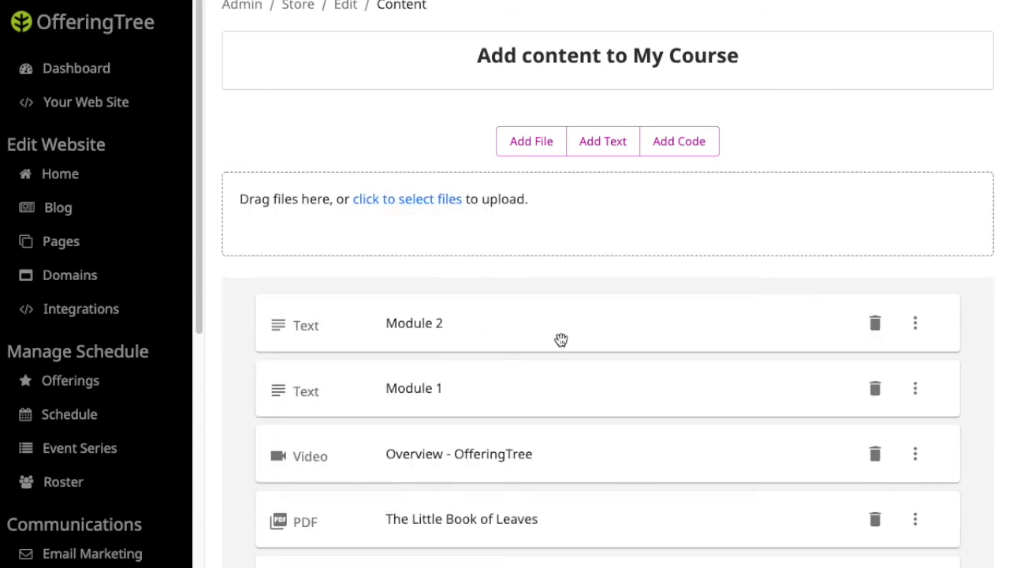
scroll(530, 327, down, 2)
drag(327, 254, 361, 385)
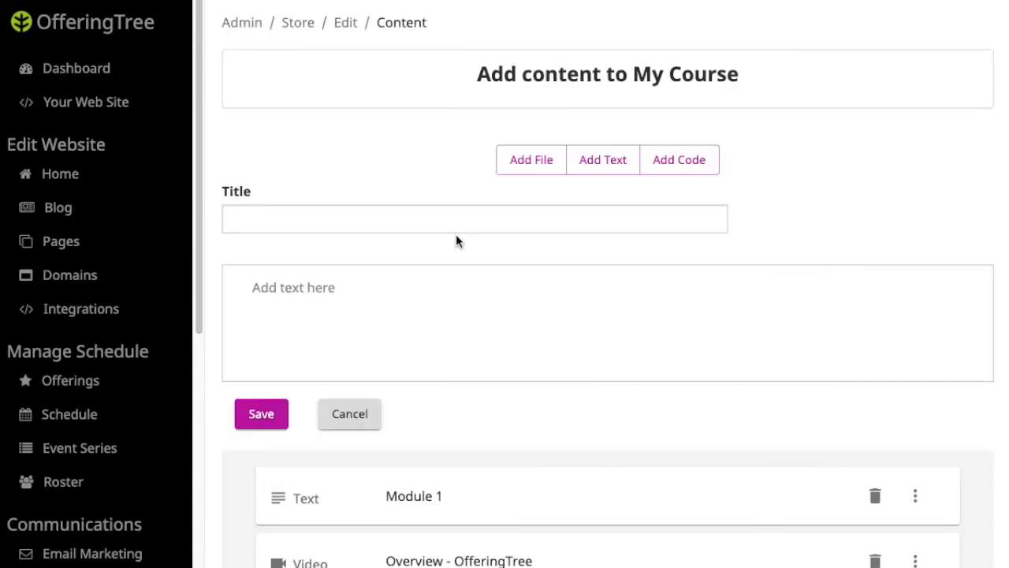
Save a Module 3 text 'Please listen to the guided meditation' and move it between PDF and audio.
scroll(454, 237, down, 5)
scroll(453, 237, up, 3)
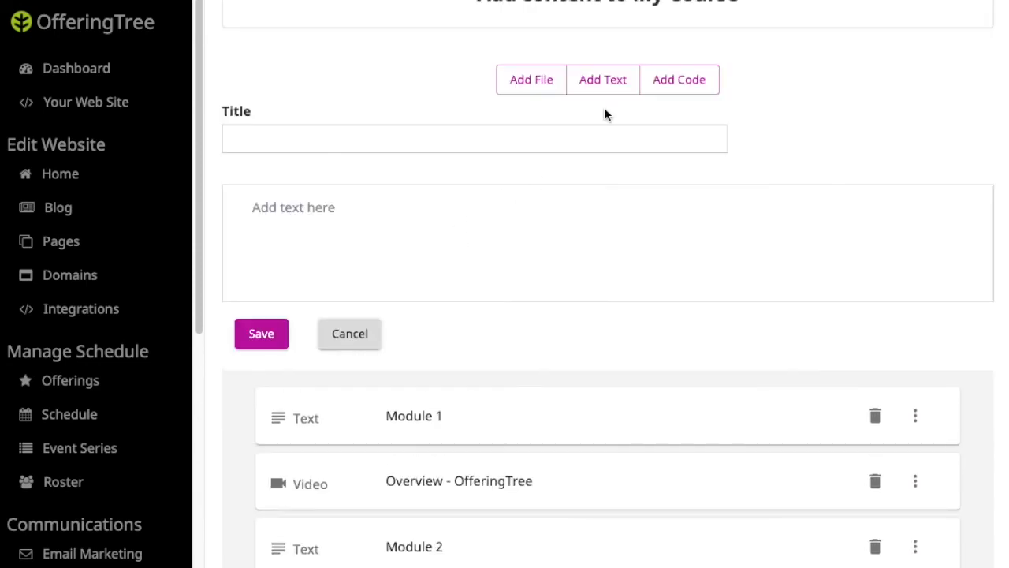
click(347, 138)
text(Modul)
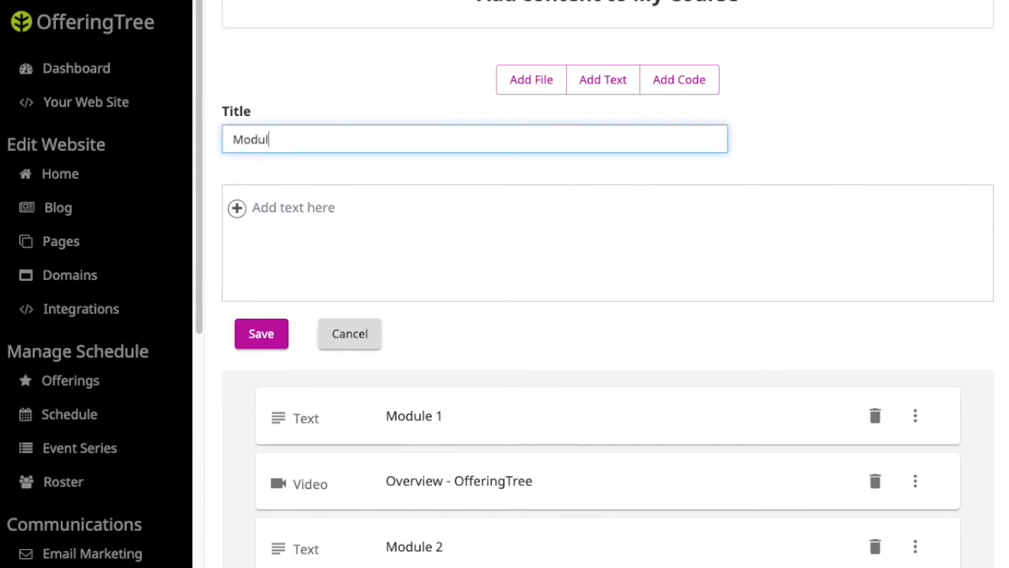
text(e 3)
click(371, 218)
text(Please )
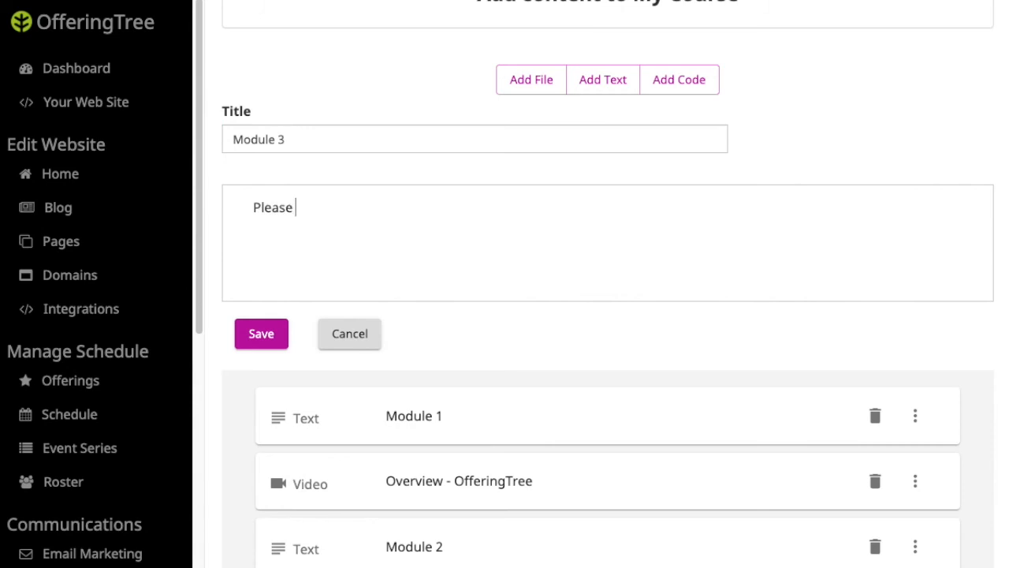
text(listen to the gui)
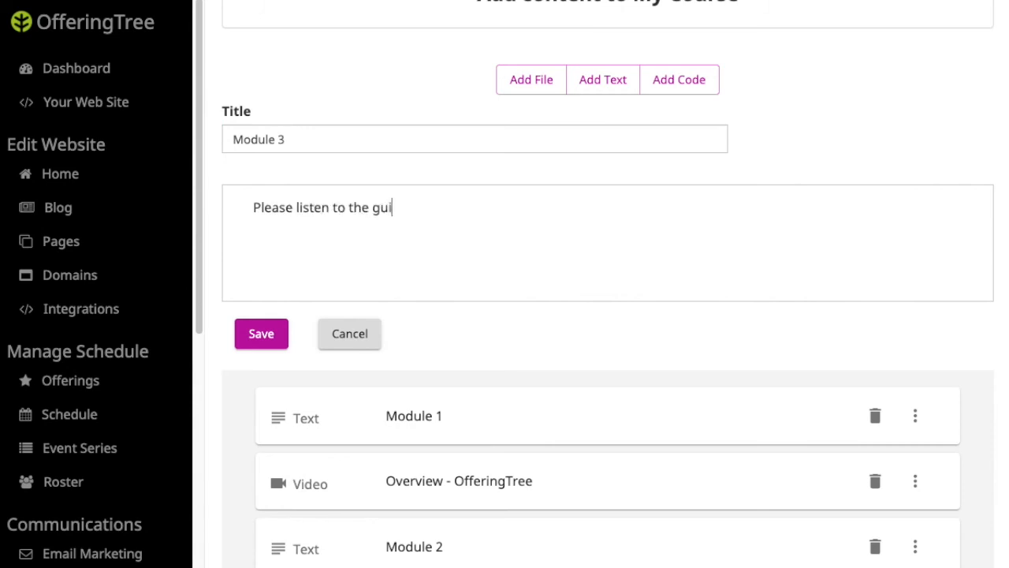
text(ded meditation.)
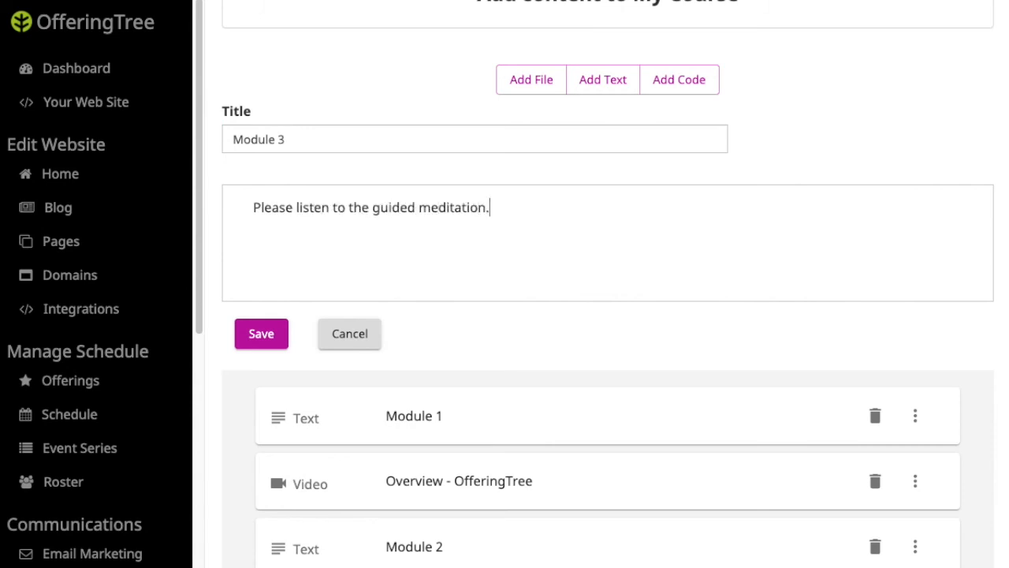
click(257, 341)
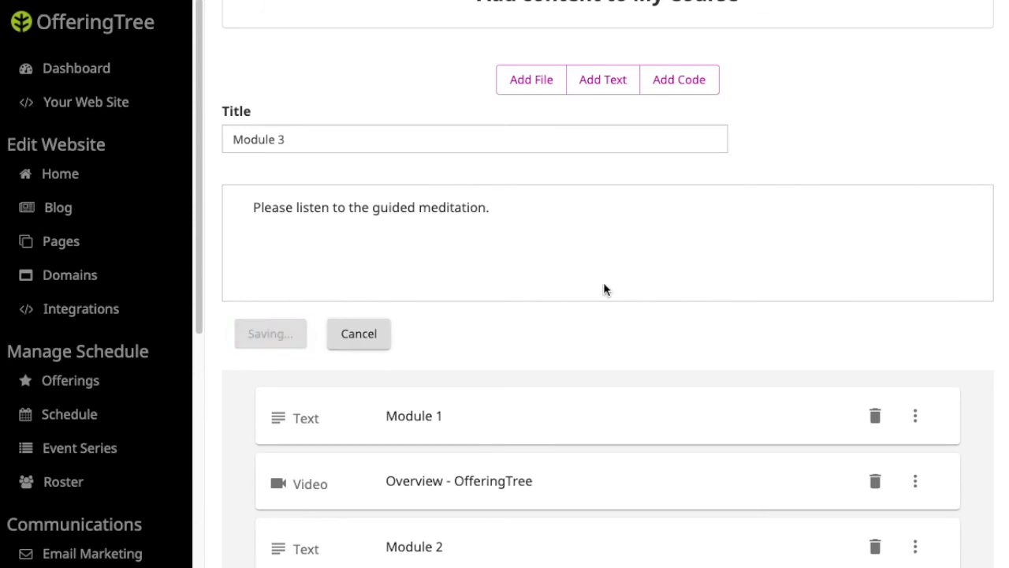
scroll(617, 266, down, 1)
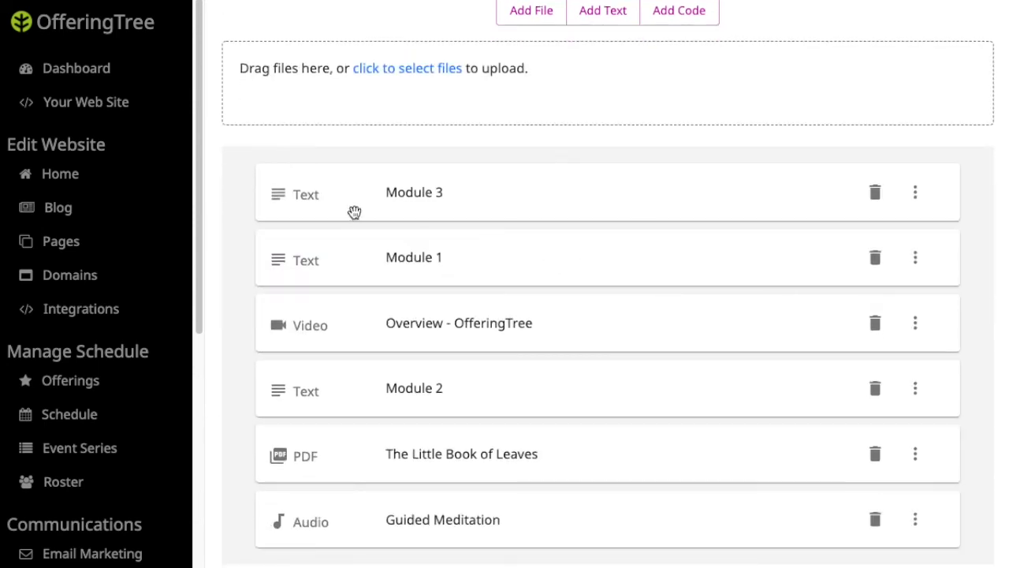
drag(324, 198, 386, 483)
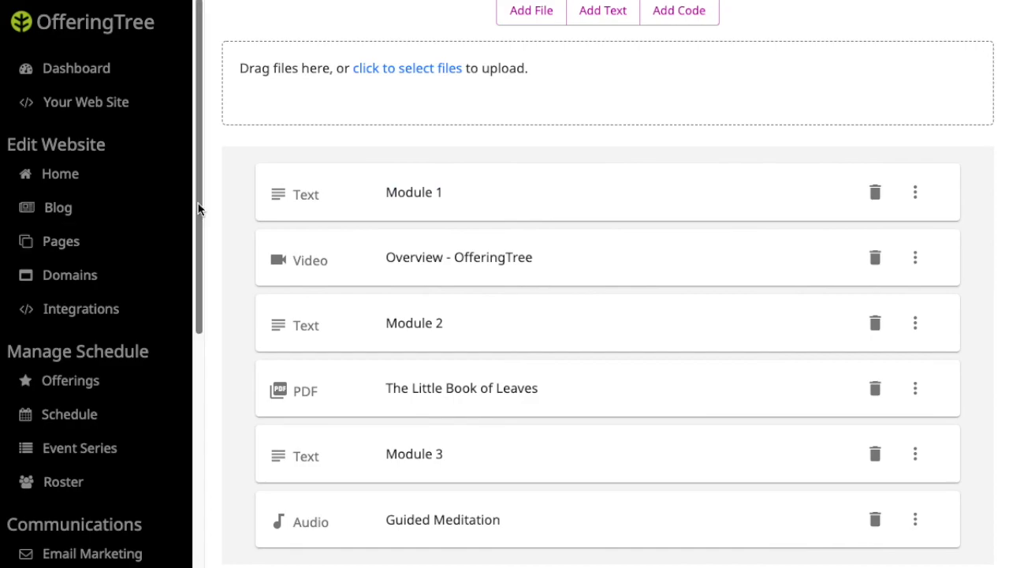
click(140, 108)
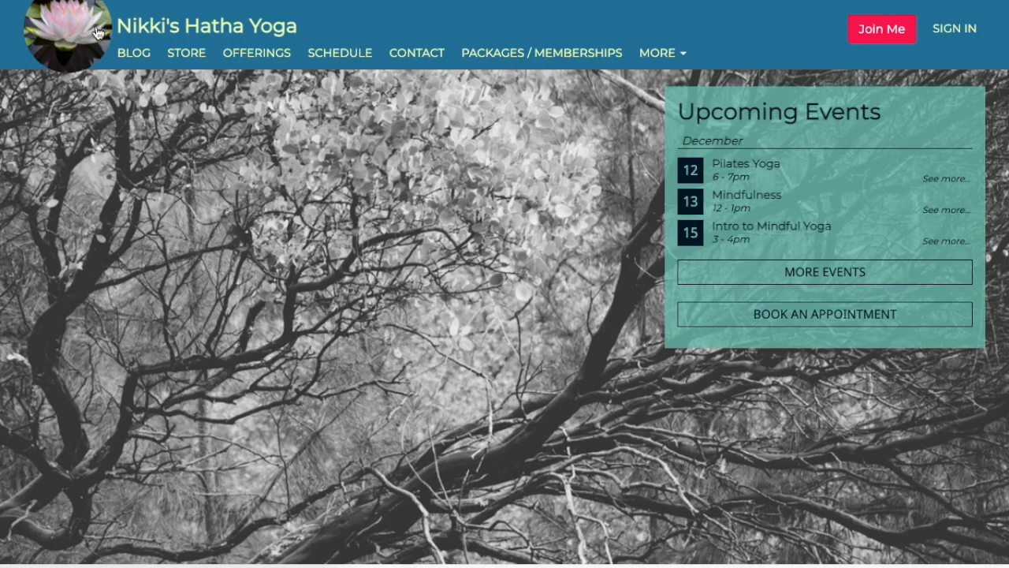
click(186, 62)
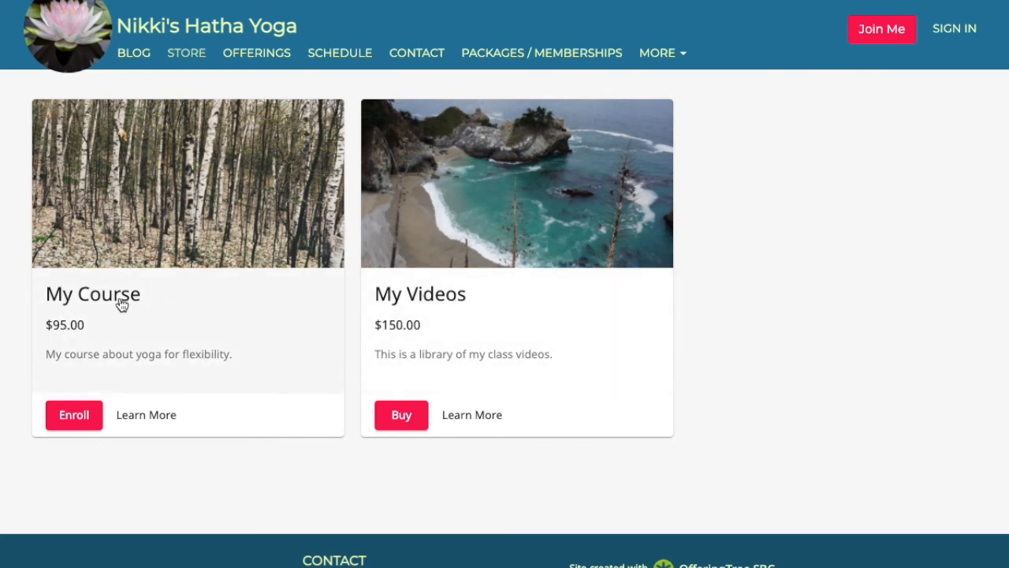
click(146, 415)
scroll(467, 321, down, 1)
scroll(468, 322, down, 3)
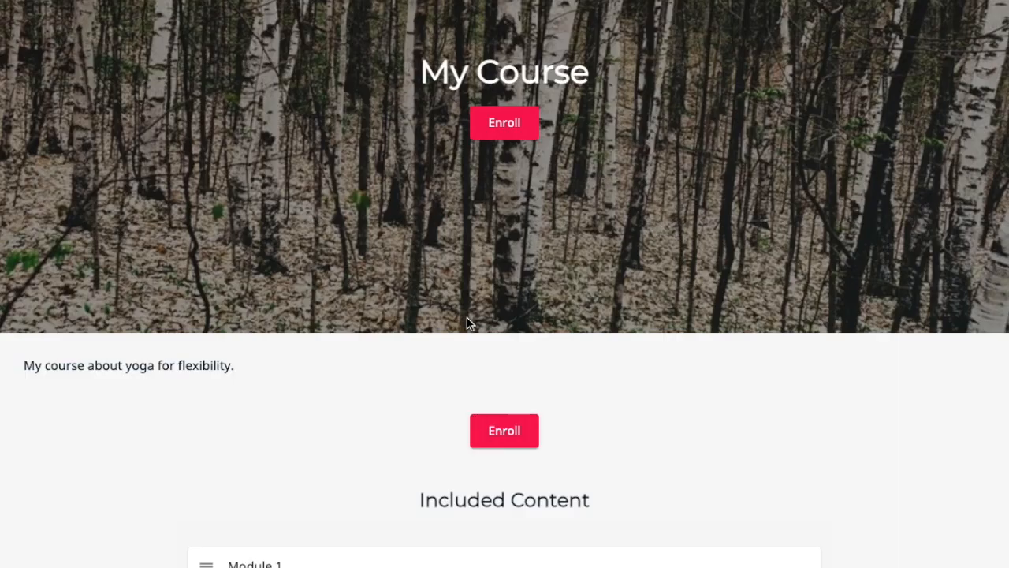
scroll(297, 288, up, 3)
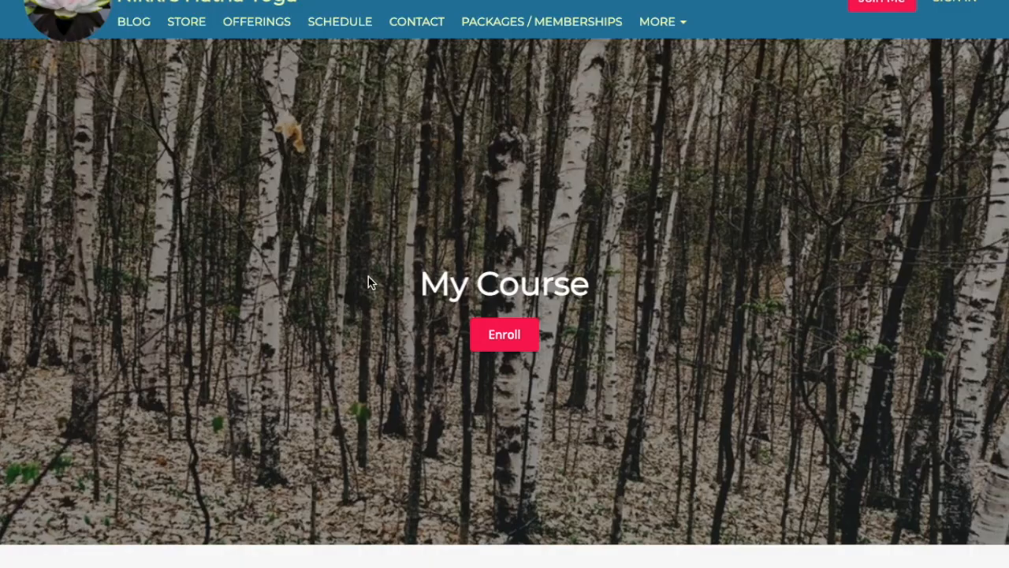
scroll(276, 331, down, 3)
scroll(260, 369, down, 2)
drag(231, 268, 142, 266)
scroll(244, 322, down, 4)
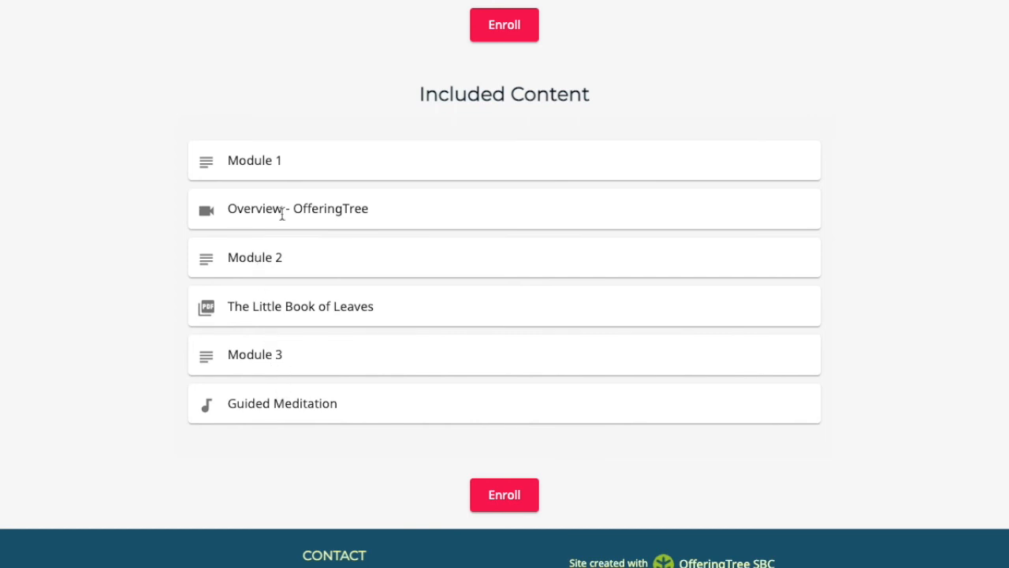
scroll(268, 161, down, 2)
scroll(268, 157, up, 10)
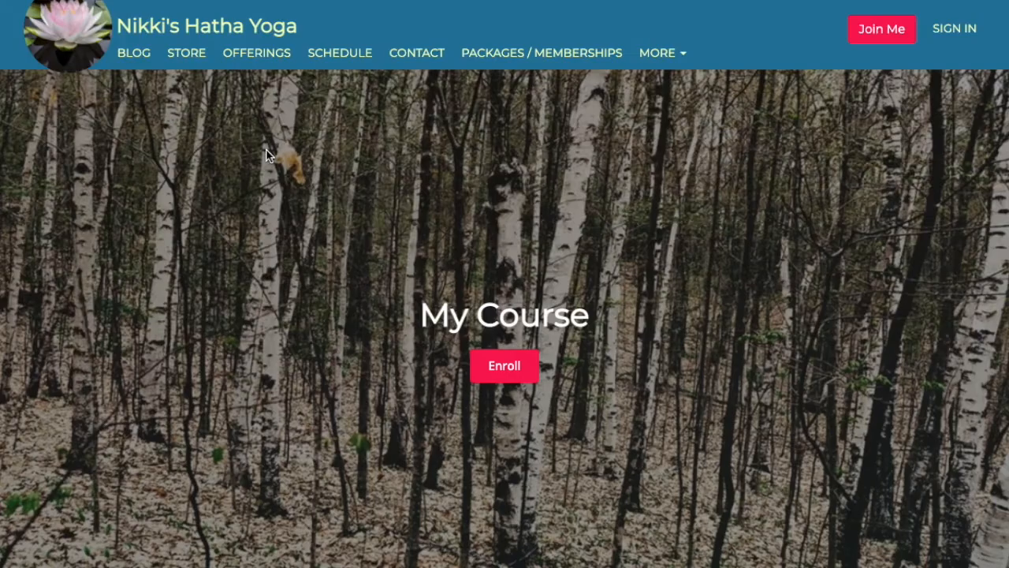
click(182, 67)
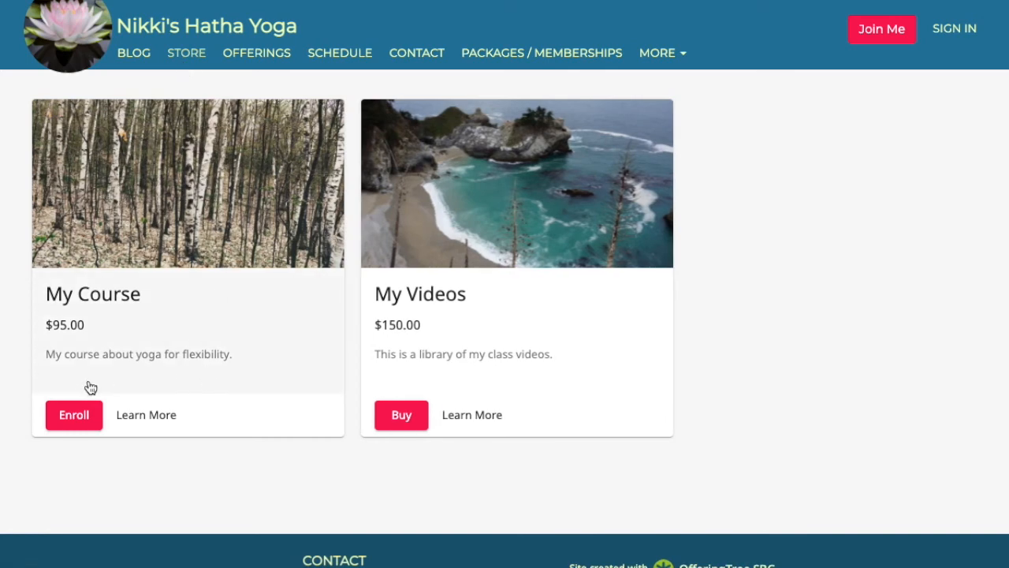
Start enrolling in My Course and enter the buyer's e-mail address.
click(91, 416)
click(342, 181)
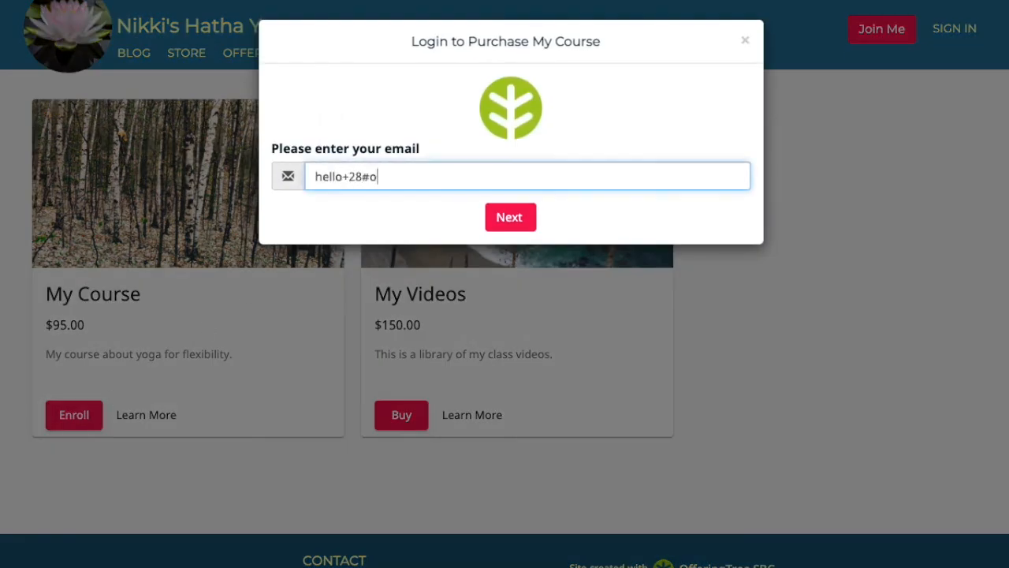
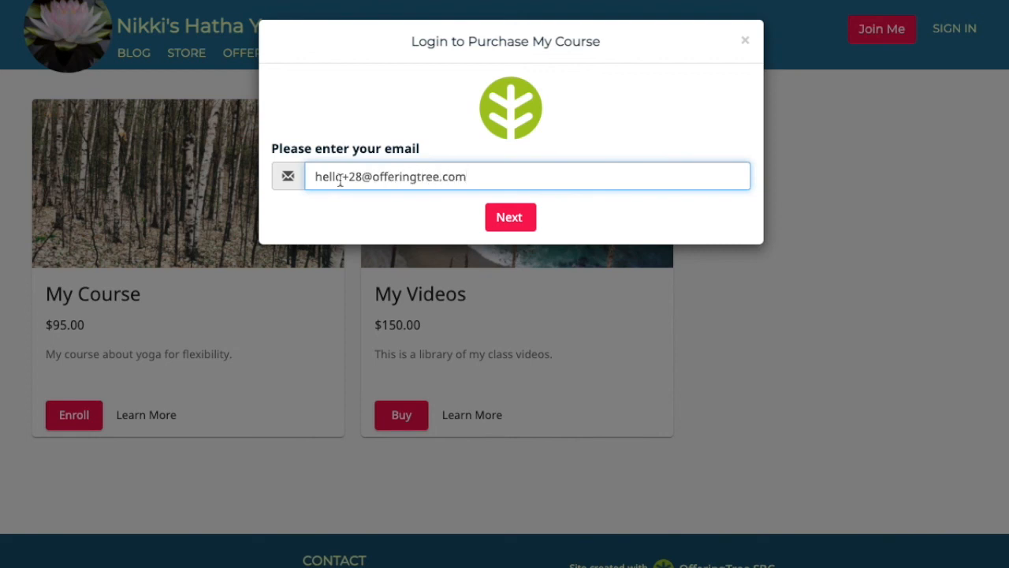
key(Return)
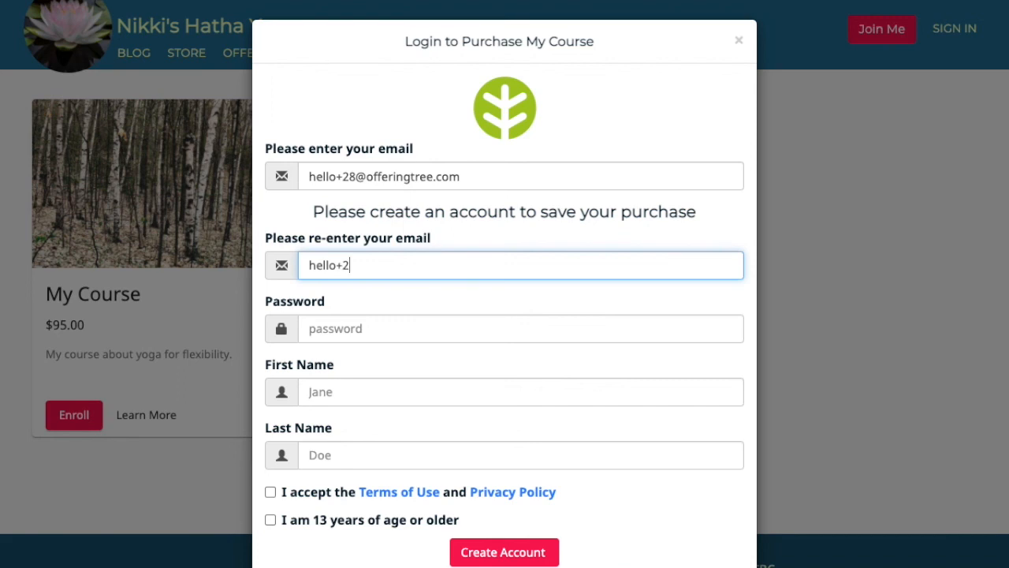
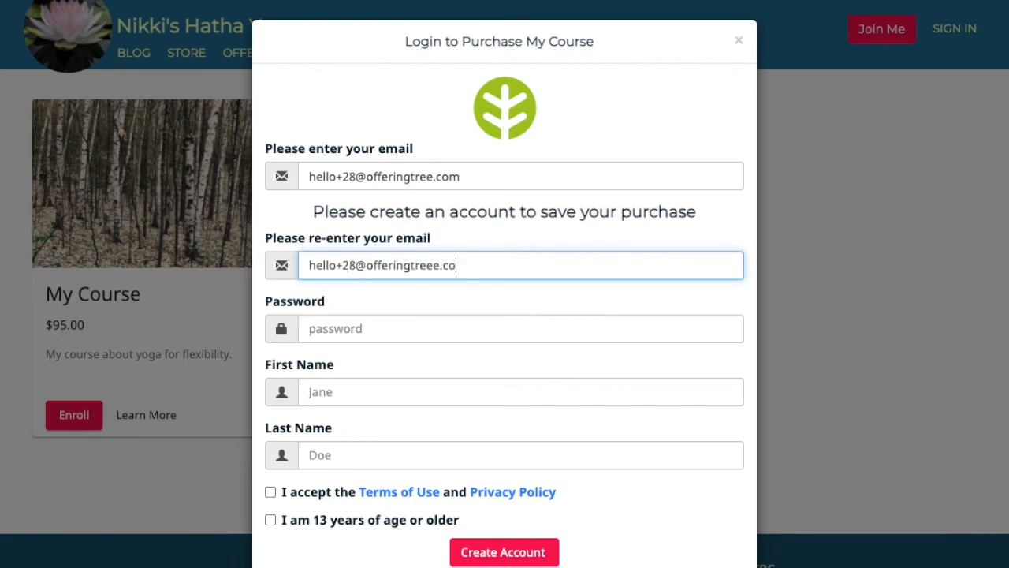
Fill in the account password and the buyer's name, and accept the Terms and age confirmation.
click(371, 338)
text(password)
key(Tab)
text(Hello)
key(Tab)
text(Test28)
click(271, 492)
click(270, 519)
Create the student account and pay the $96.81 total with the card details.
click(514, 552)
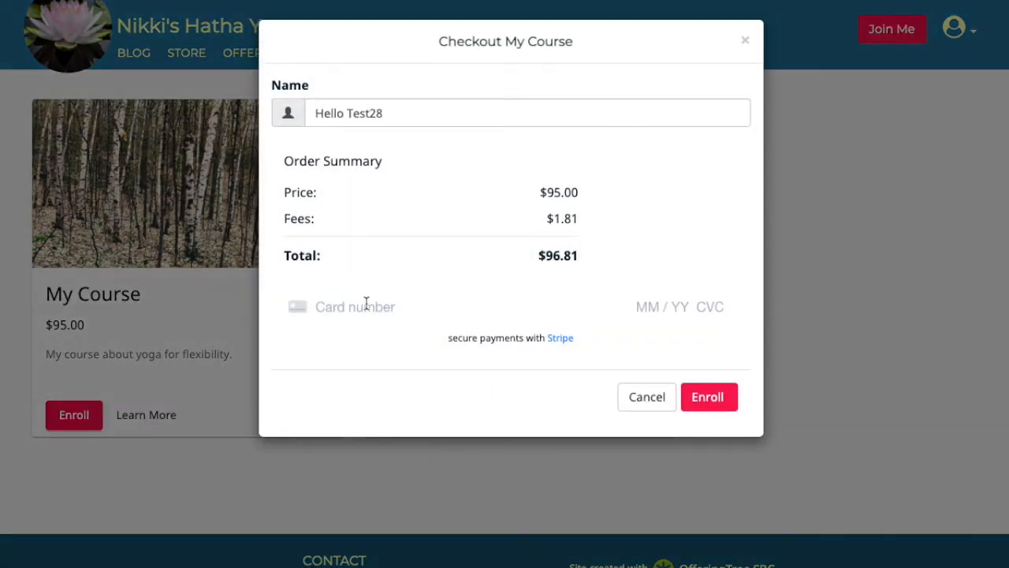
text(4111111111111111122134595969)
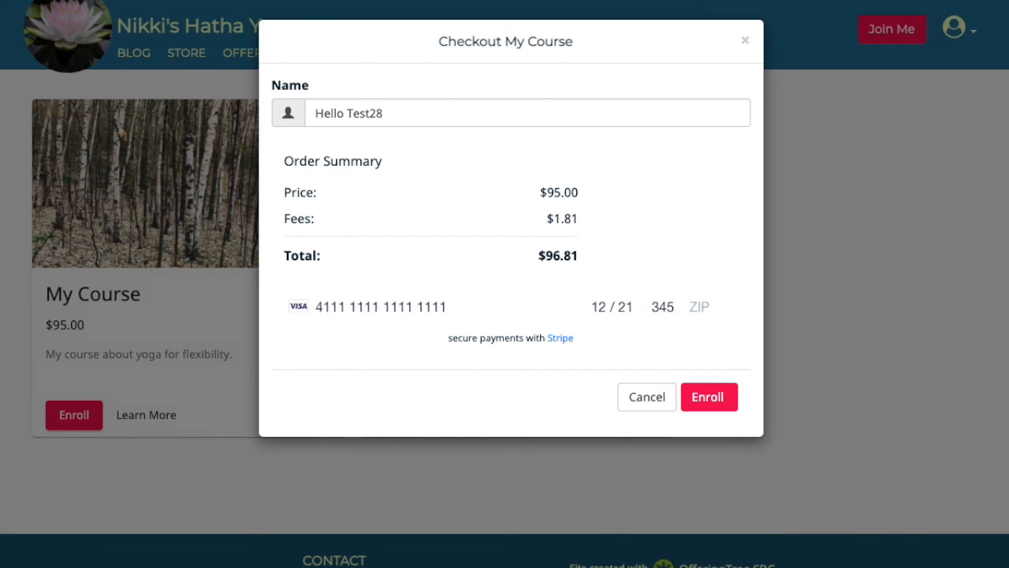
click(727, 401)
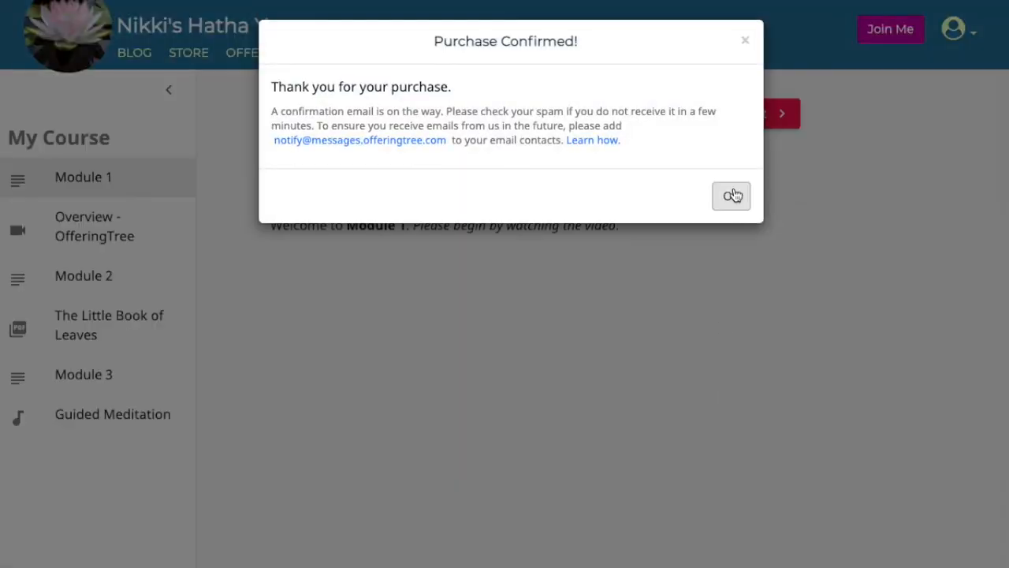
Dismiss the purchase confirmation and step from Module 1 through the Overview - OfferingTree video to Module 2.
click(731, 195)
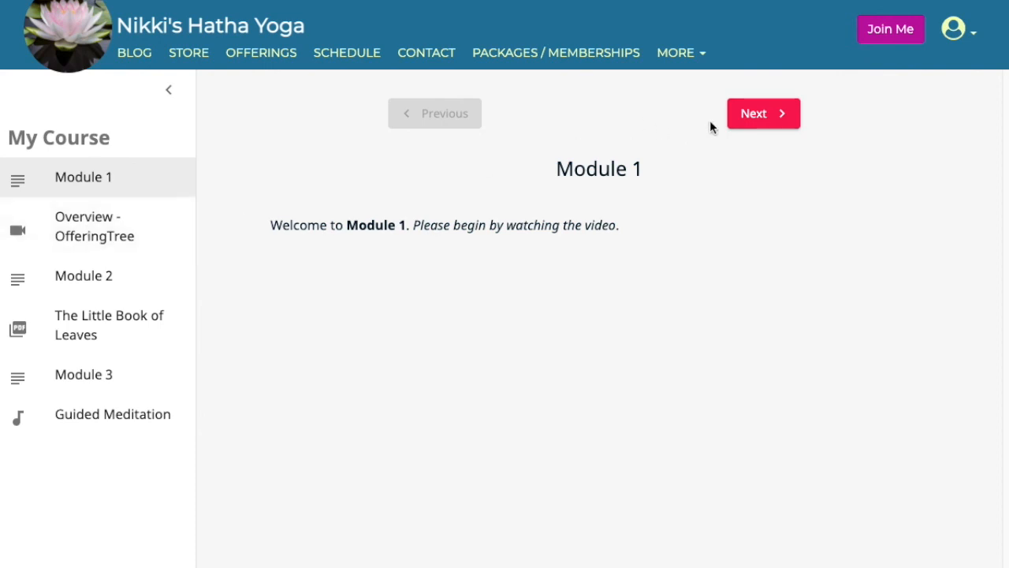
click(749, 116)
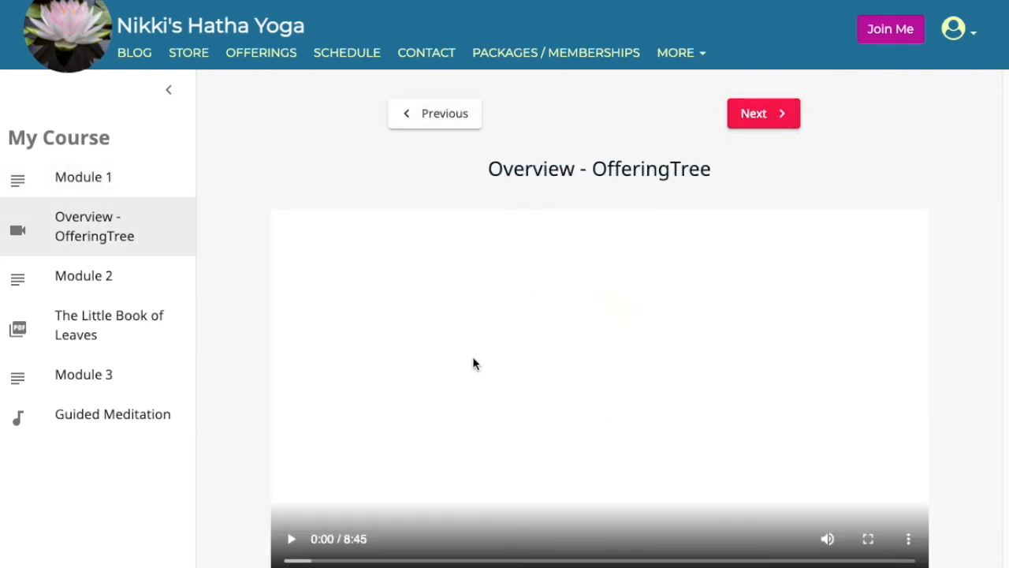
scroll(473, 361, down, 1)
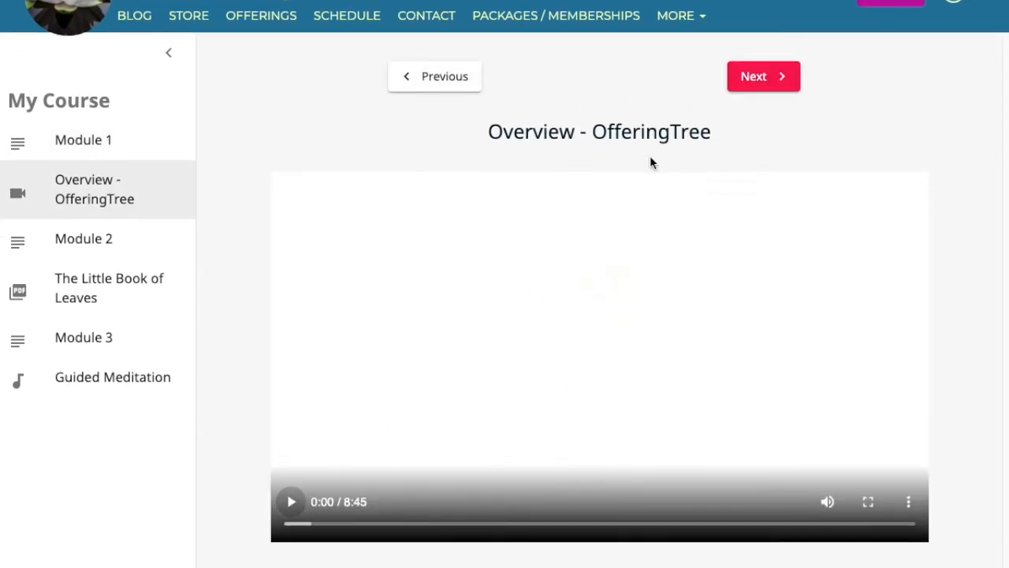
scroll(656, 160, up, 1)
click(761, 108)
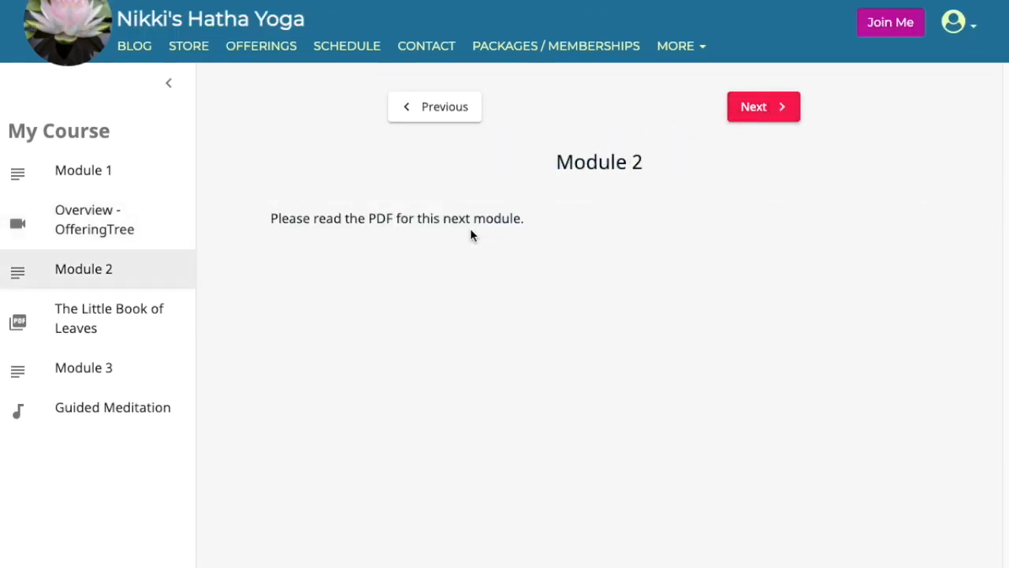
Continue through The Little Book of Leaves PDF and Module 3 to the Guided Meditation audio lesson.
click(765, 107)
scroll(623, 316, down, 1)
scroll(616, 335, down, 5)
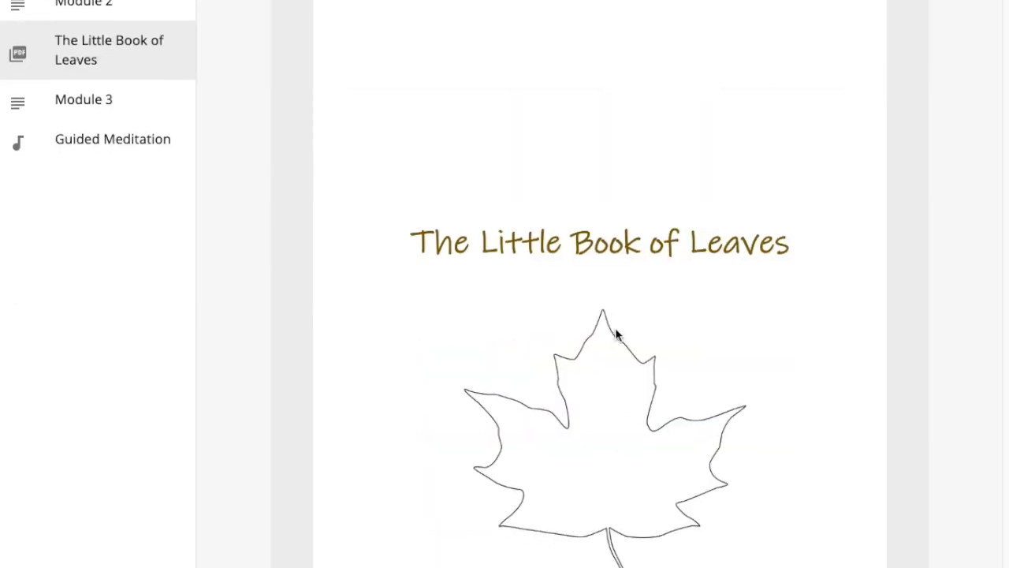
scroll(617, 335, up, 7)
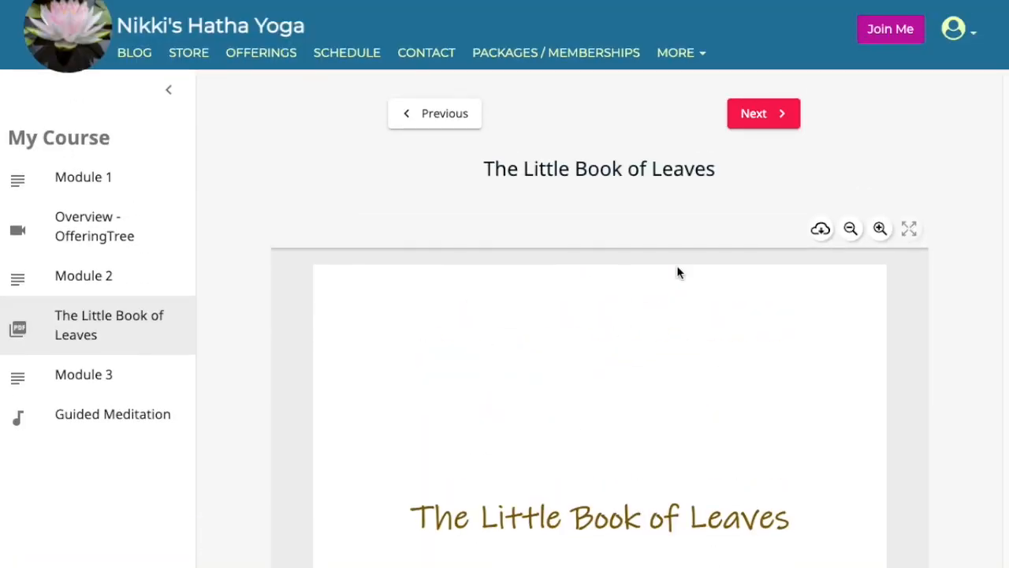
click(777, 118)
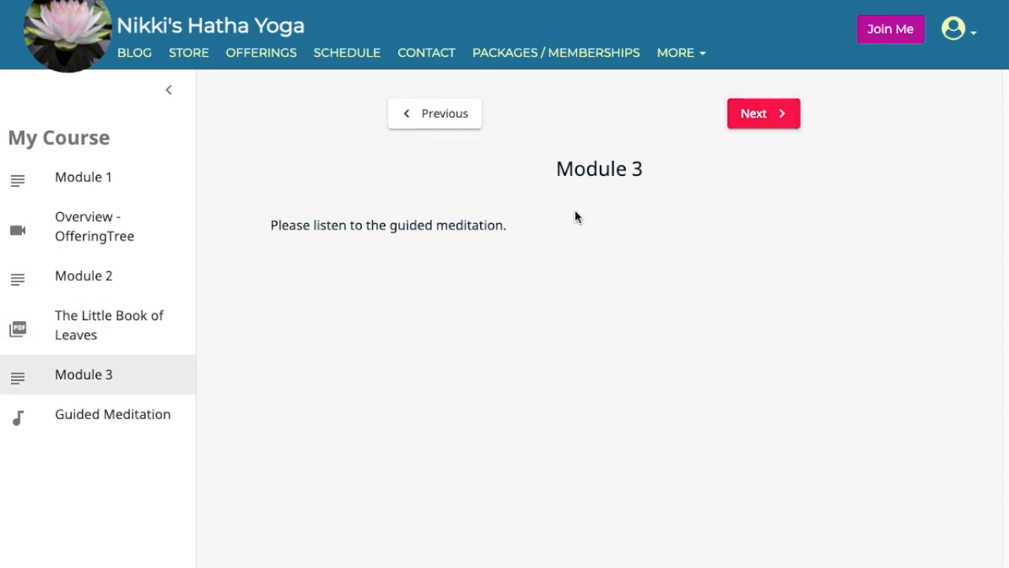
click(781, 120)
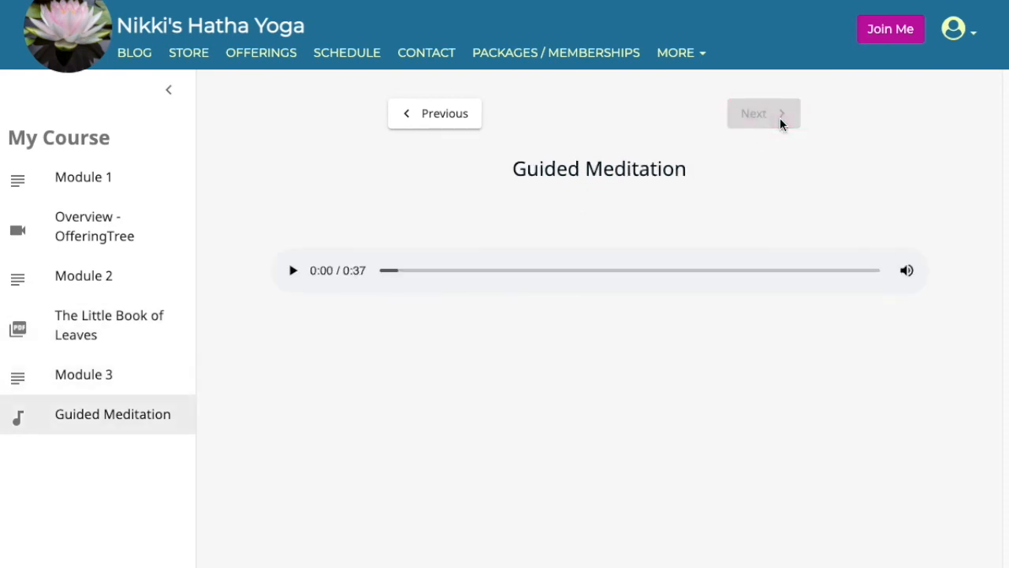
Play the Guided Meditation audio, then revisit the Overview video, Module 1 and Module 2 from the sidebar.
click(292, 278)
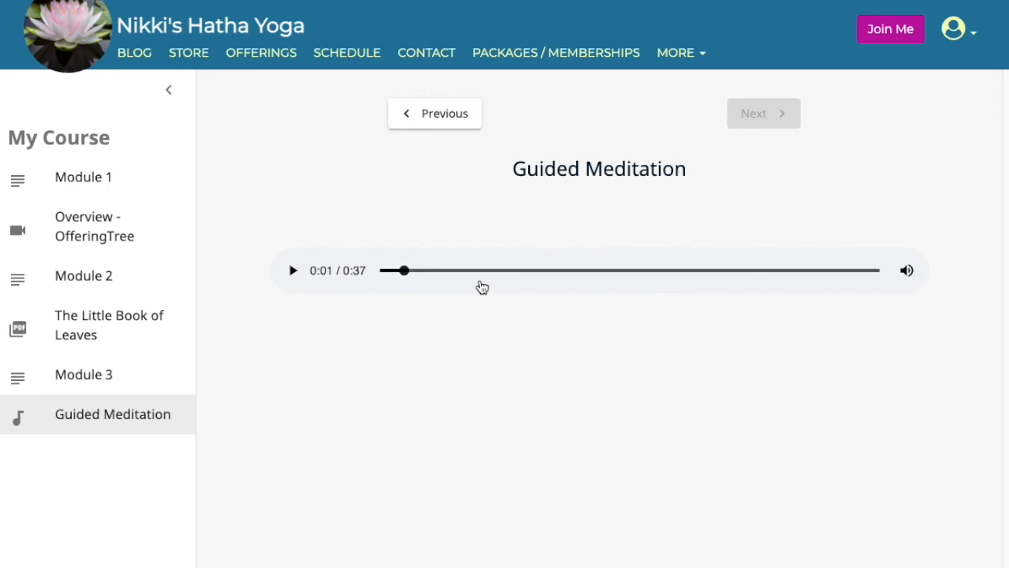
click(83, 226)
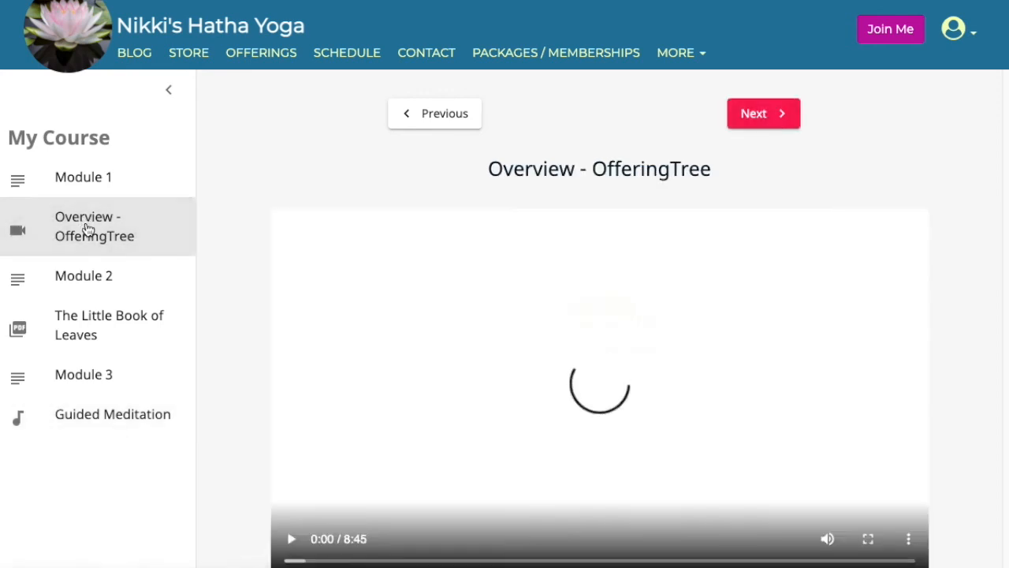
click(82, 179)
click(85, 226)
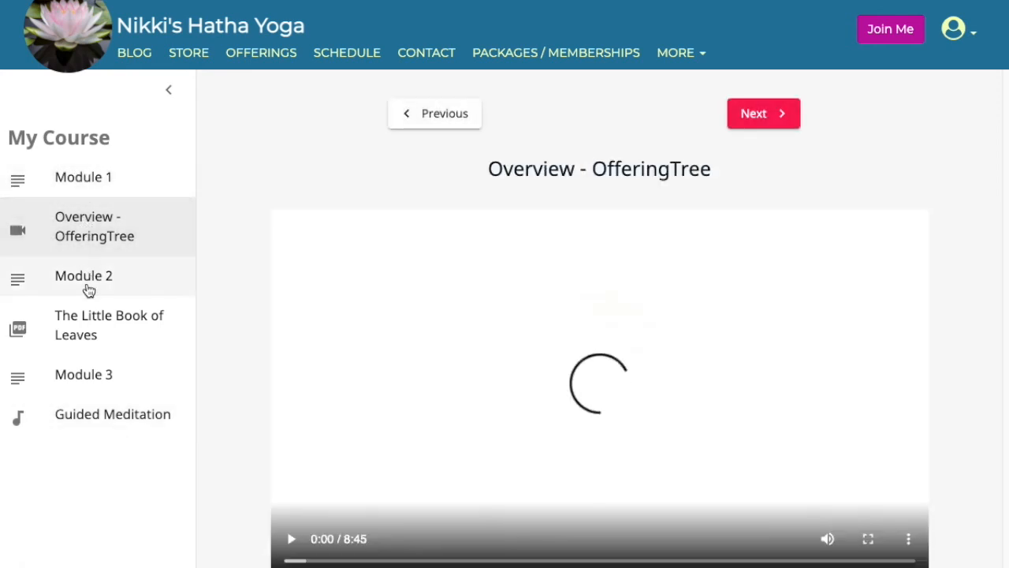
click(87, 287)
Go back to Module 1, then move forward through the video, Module 2 and the PDF to Module 3.
click(94, 233)
click(90, 187)
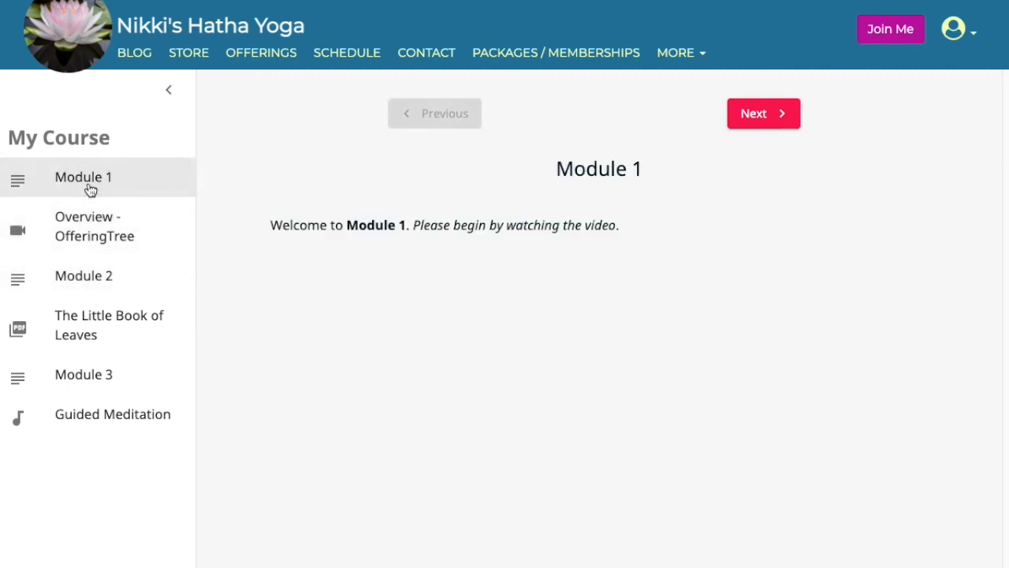
click(765, 119)
click(767, 121)
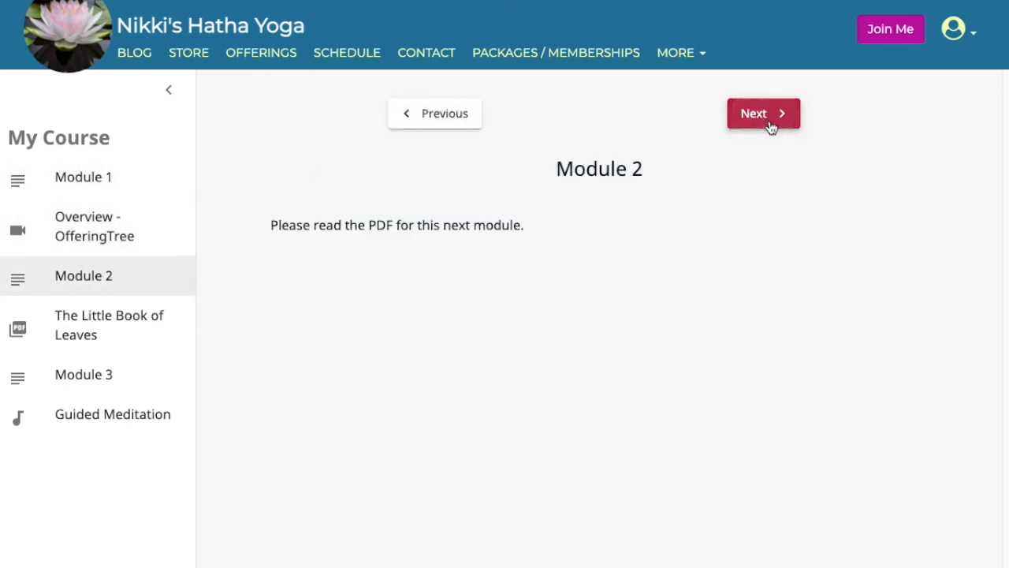
click(398, 126)
click(784, 117)
click(778, 119)
click(775, 121)
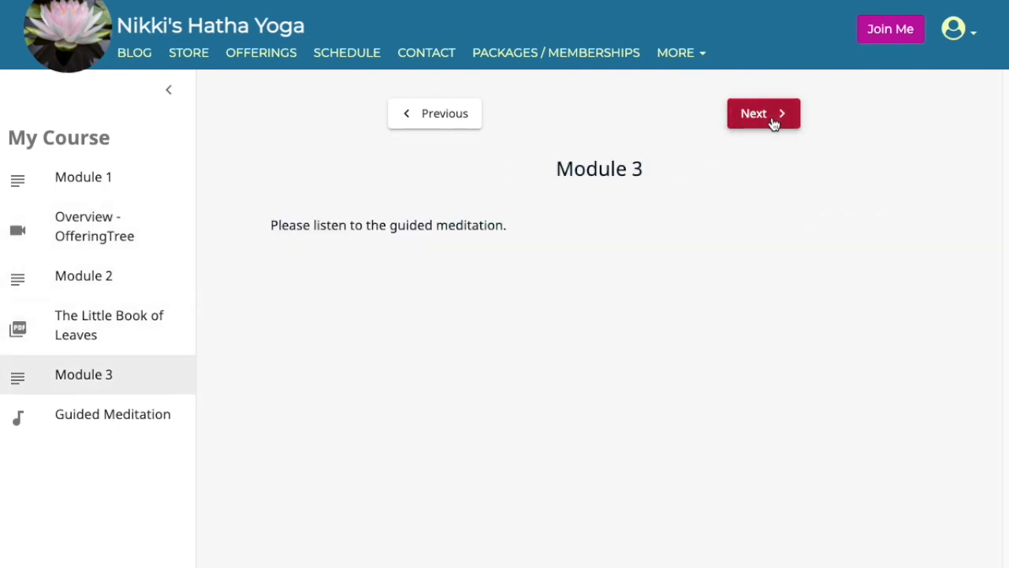